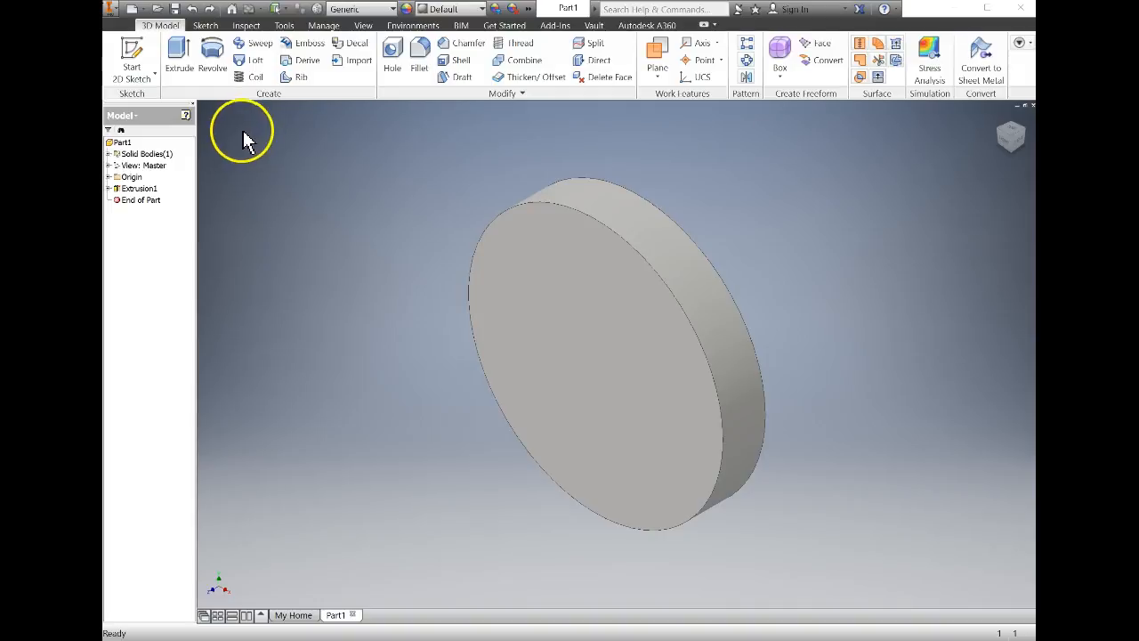
Start a sketch on the disc's front face and place a point vertically above its centre.
{"action": "left_click", "coordinate": [526, 249]}
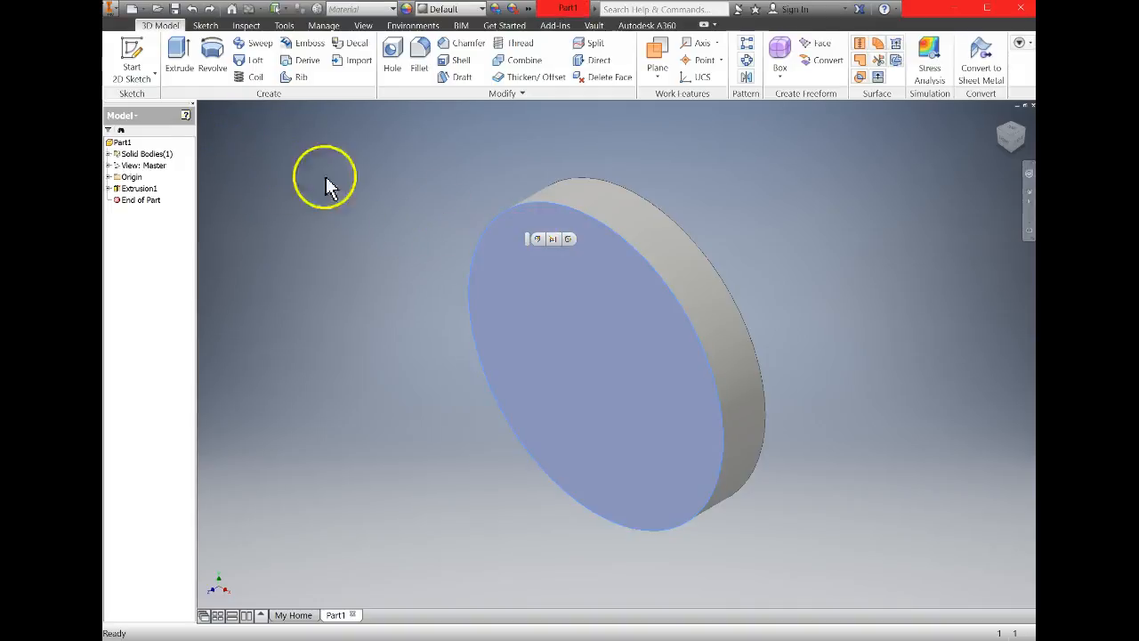
{"action": "left_click", "coordinate": [131, 56]}
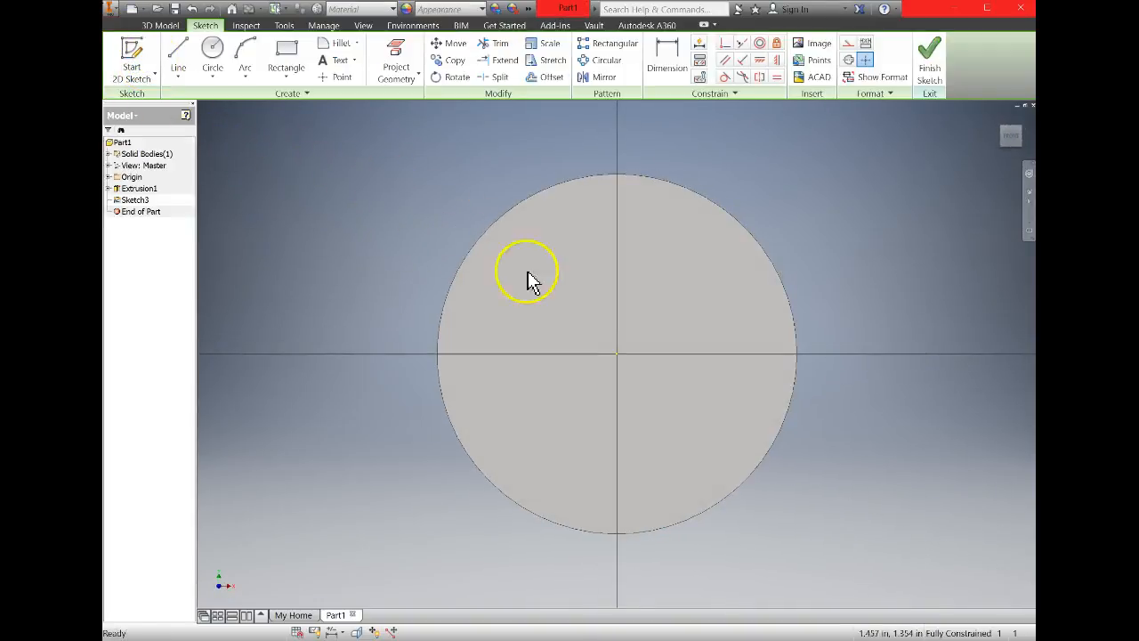
{"action": "left_click", "coordinate": [340, 77]}
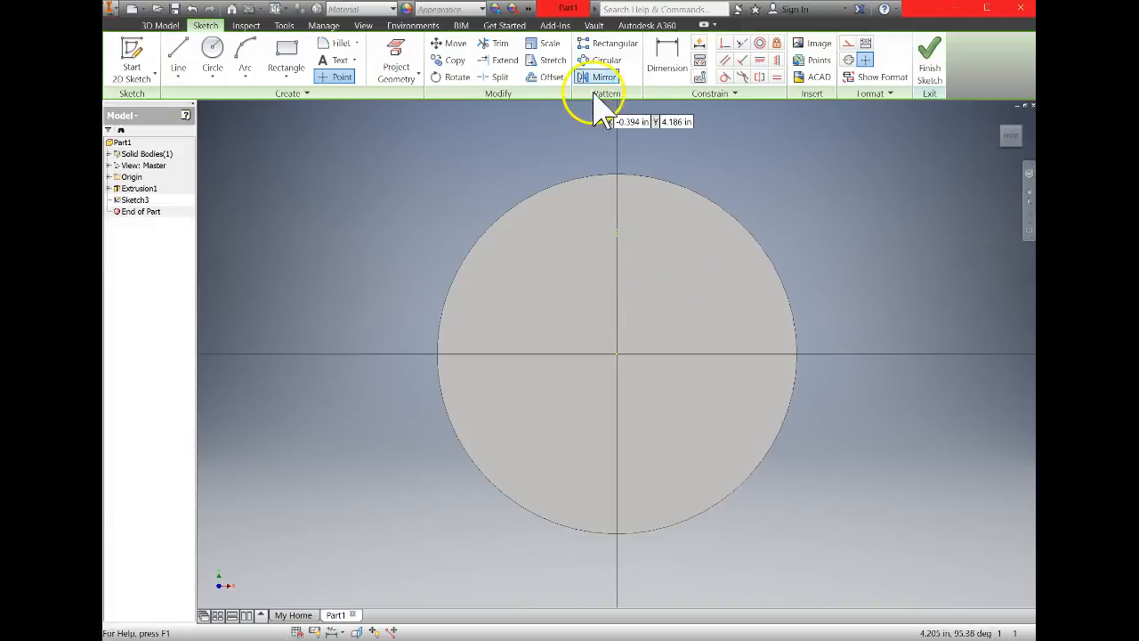
Dimension the vertical distance between the sketch point and the disc's centre to 1.75 in.
{"action": "left_click", "coordinate": [665, 53]}
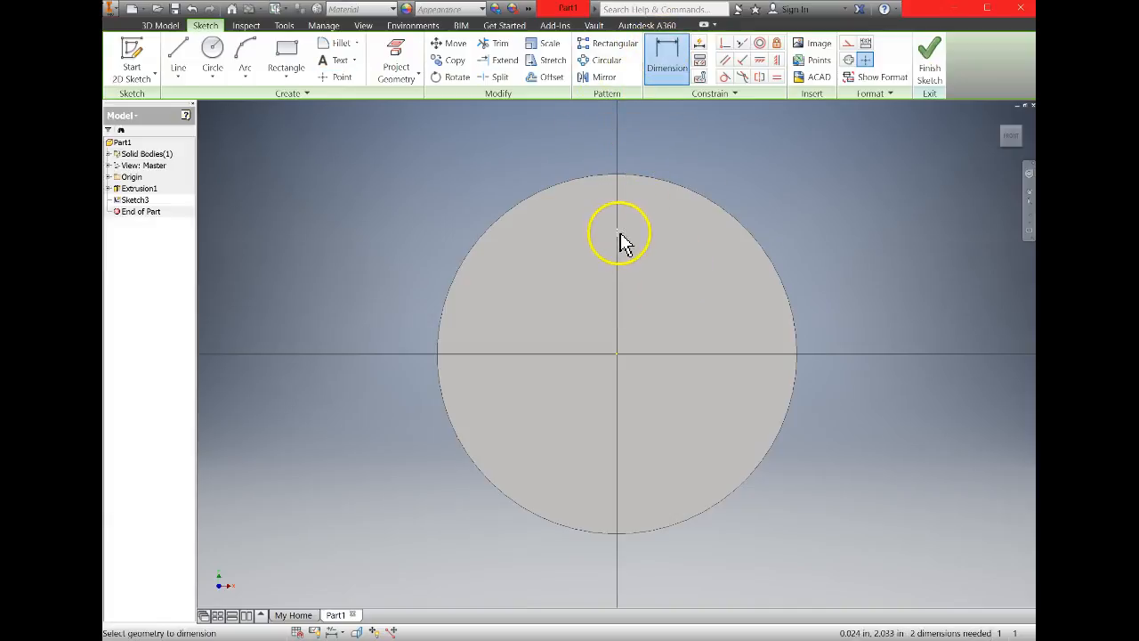
{"action": "left_click", "coordinate": [616, 358]}
{"action": "left_click", "coordinate": [879, 304]}
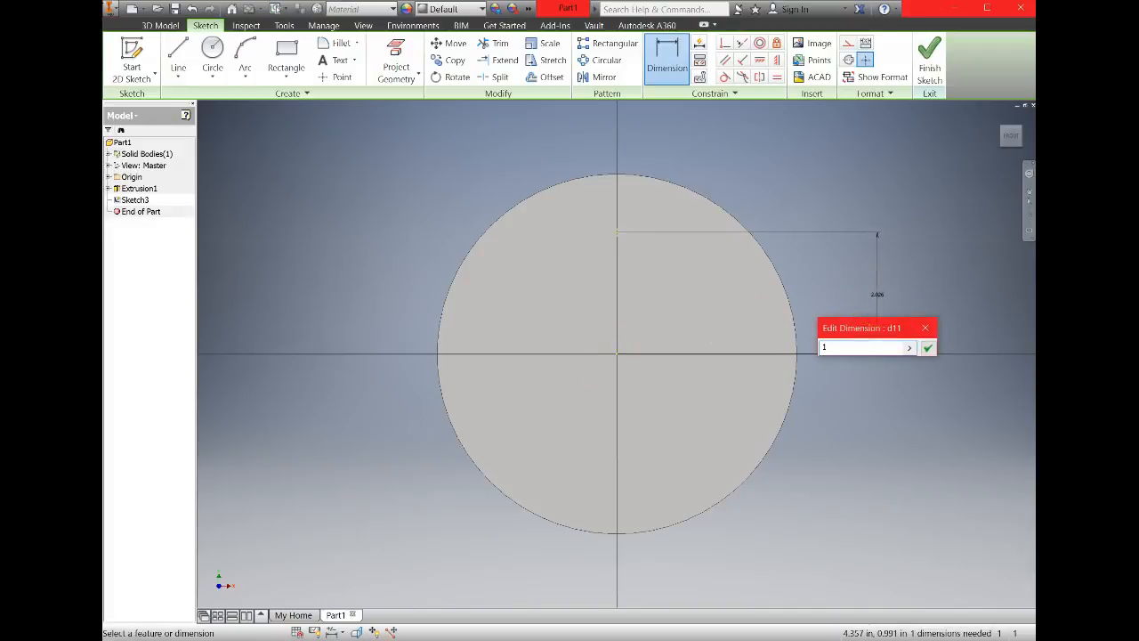
{"action": "type", "text": "1.75"}
{"action": "key", "text": "Return"}
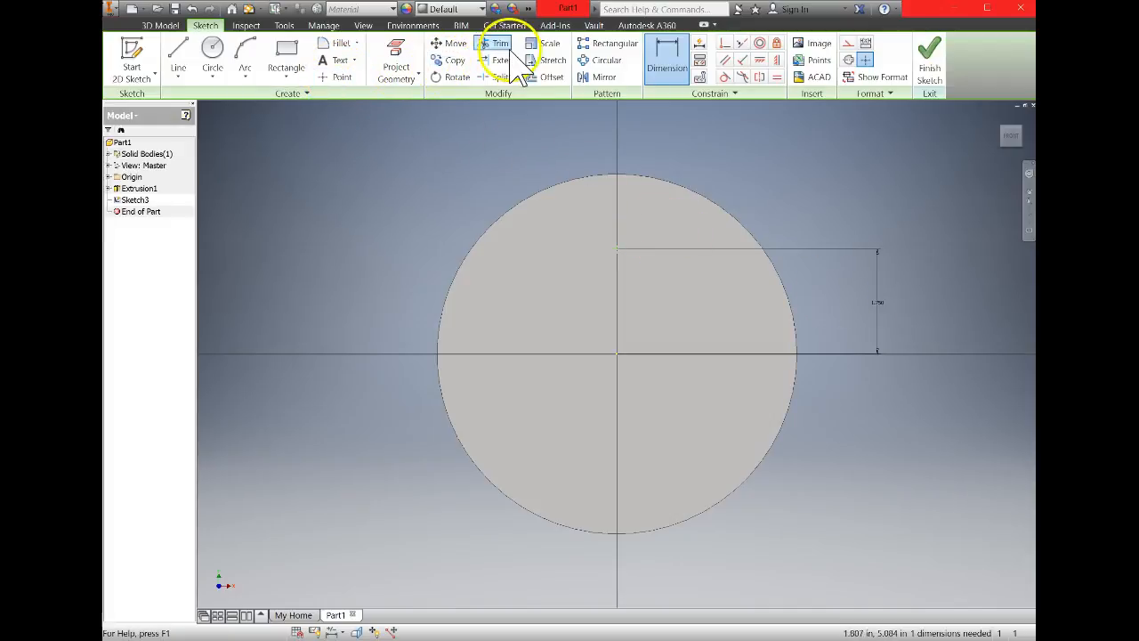
Circular-pattern the sketch point around the disc's centre with 22 instances over 360 degrees, and finish the sketch.
{"action": "left_click", "coordinate": [608, 62]}
{"action": "left_click", "coordinate": [235, 145]}
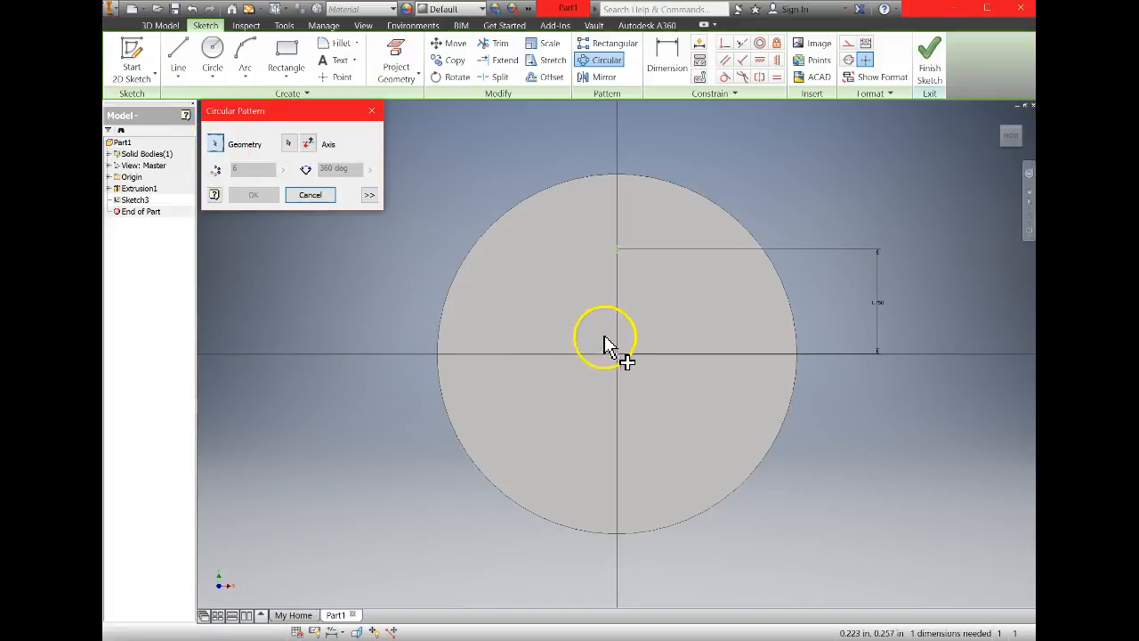
{"action": "left_click", "coordinate": [616, 249]}
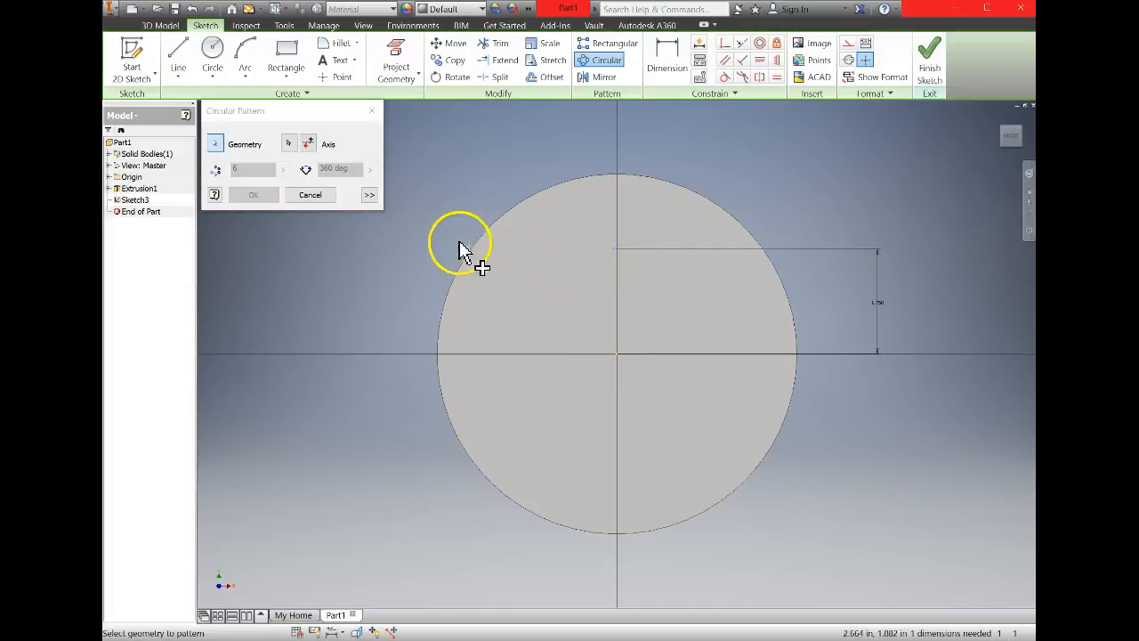
{"action": "left_click", "coordinate": [292, 144]}
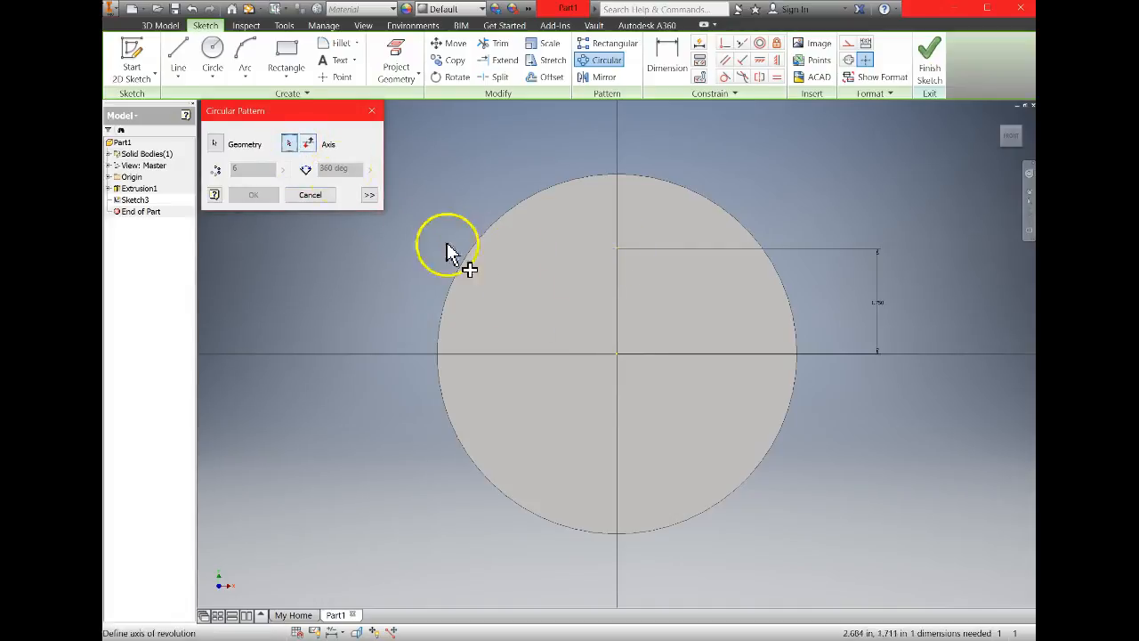
{"action": "left_click", "coordinate": [617, 355]}
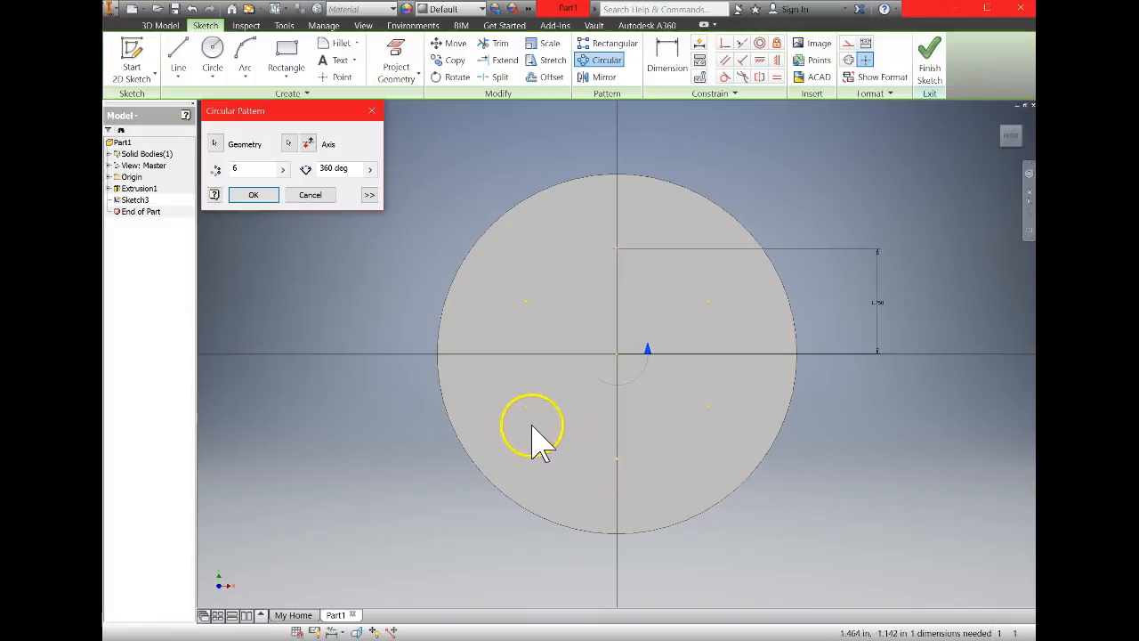
{"action": "double_click", "coordinate": [235, 168]}
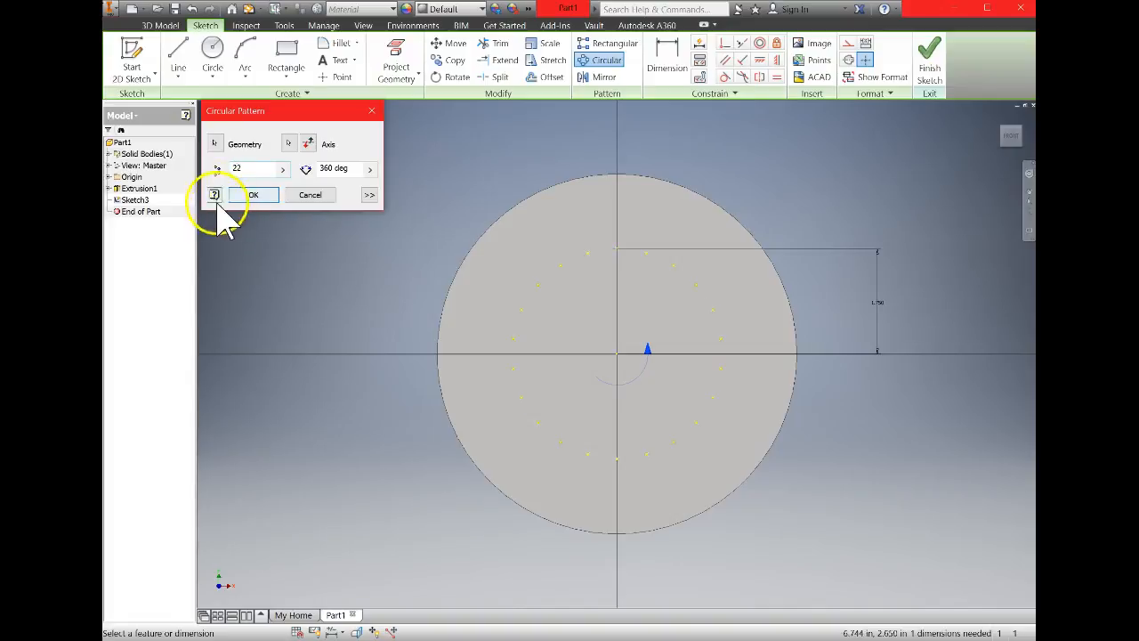
{"action": "left_click", "coordinate": [253, 195]}
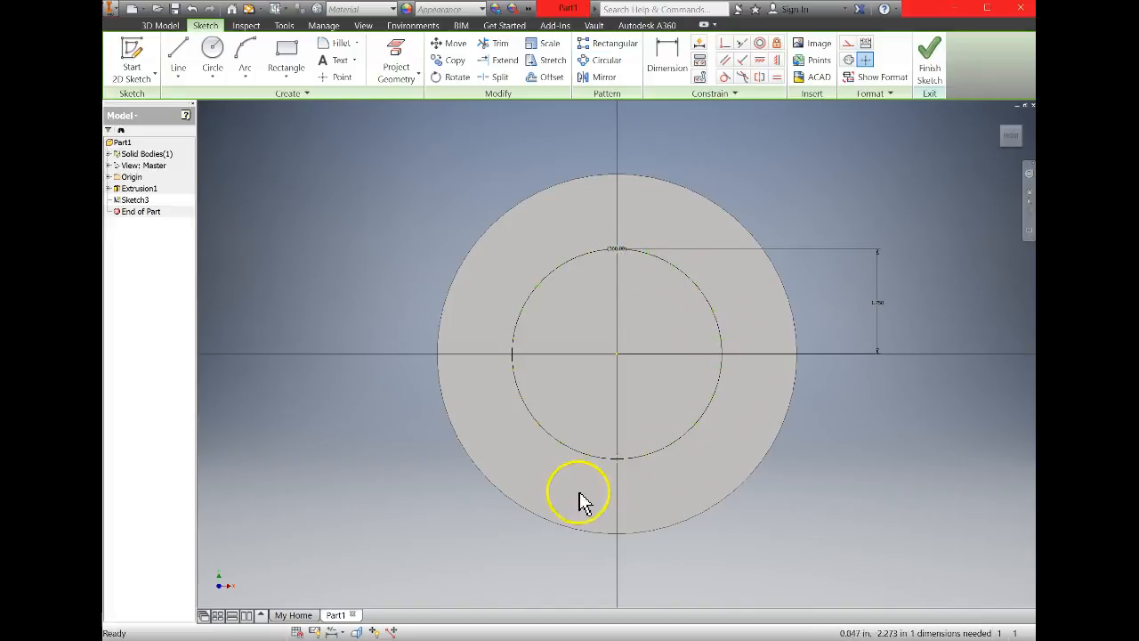
{"action": "left_click", "coordinate": [949, 71]}
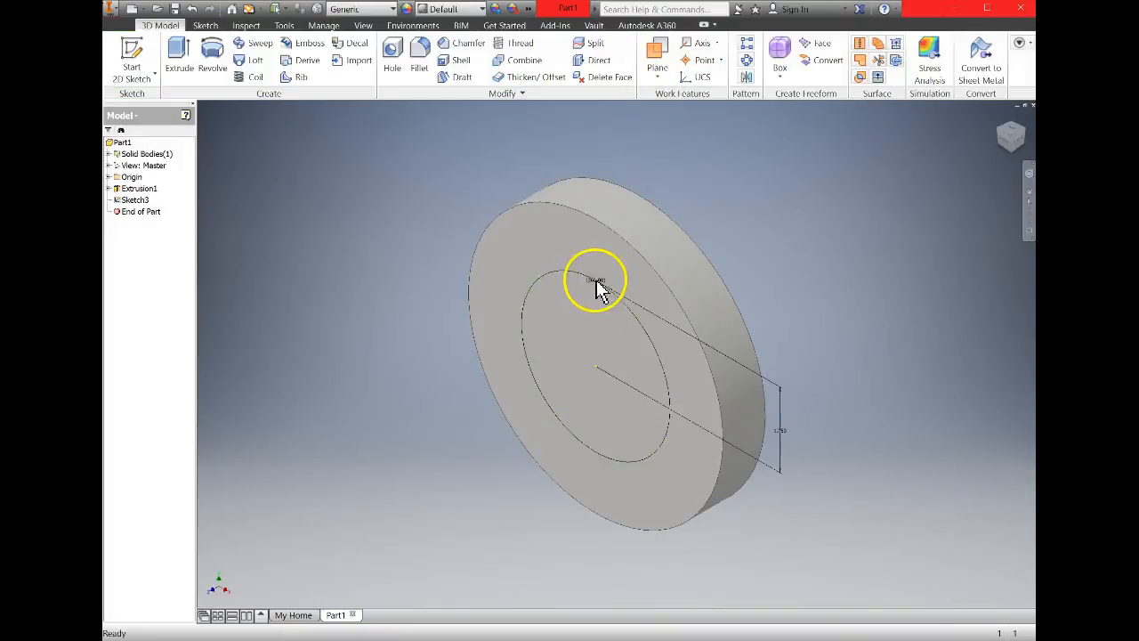
{"action": "right_click", "coordinate": [580, 283]}
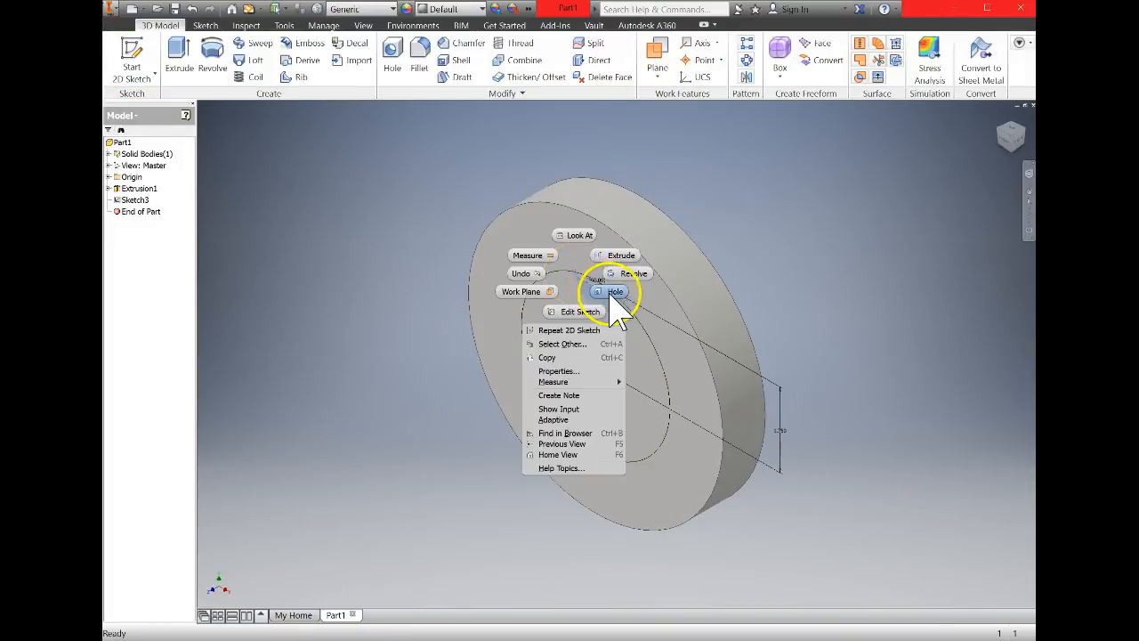
{"action": "left_click", "coordinate": [614, 291]}
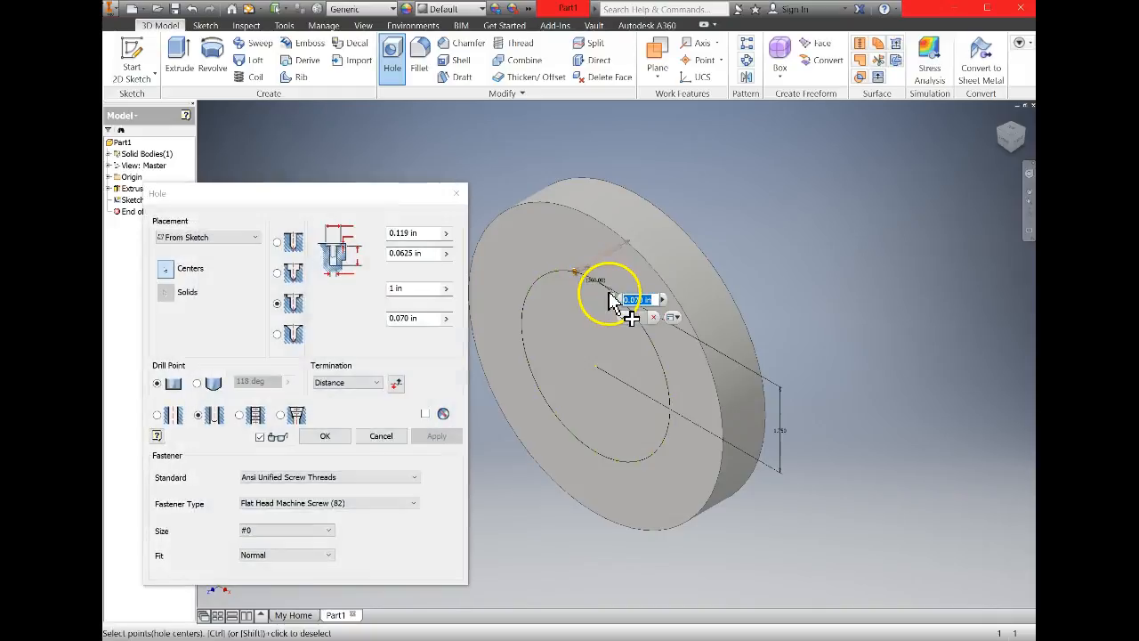
{"action": "left_click", "coordinate": [327, 436]}
{"action": "key", "text": "ctrl+z"}
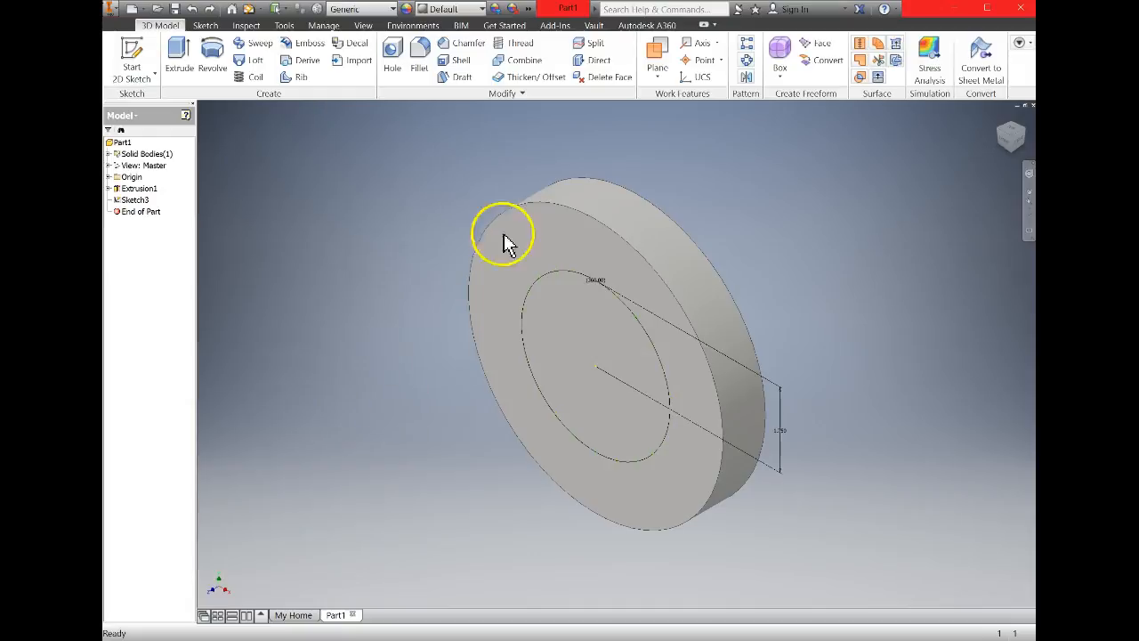
Create simple drilled holes, 0.2 in diameter and 1 in deep, at all 22 patterned sketch points.
{"action": "left_click", "coordinate": [392, 56]}
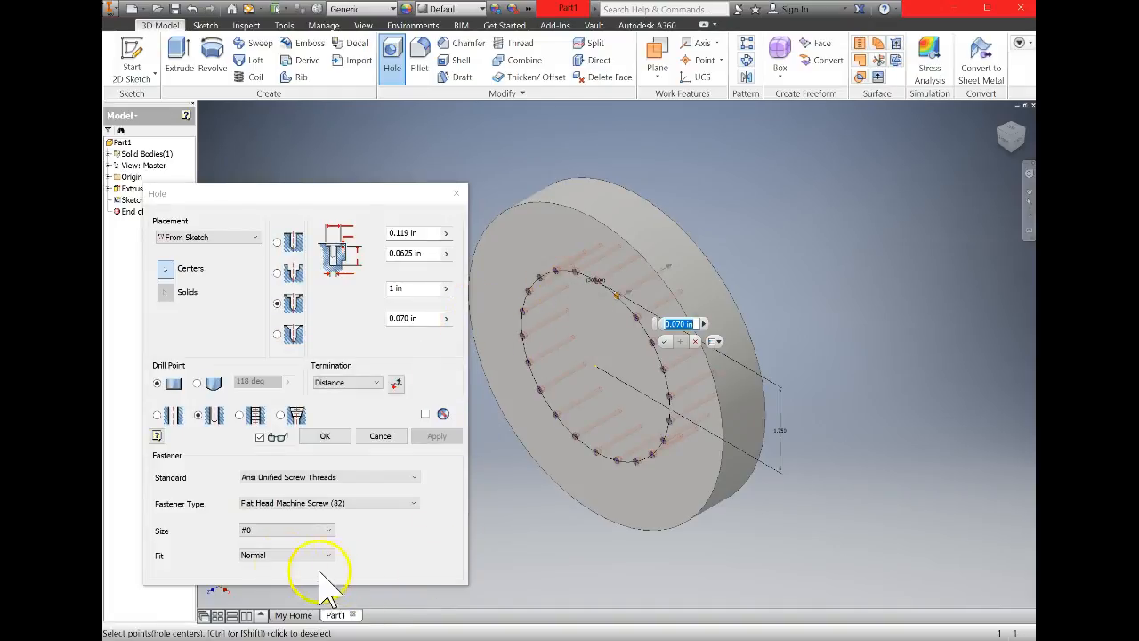
{"action": "left_click", "coordinate": [169, 415]}
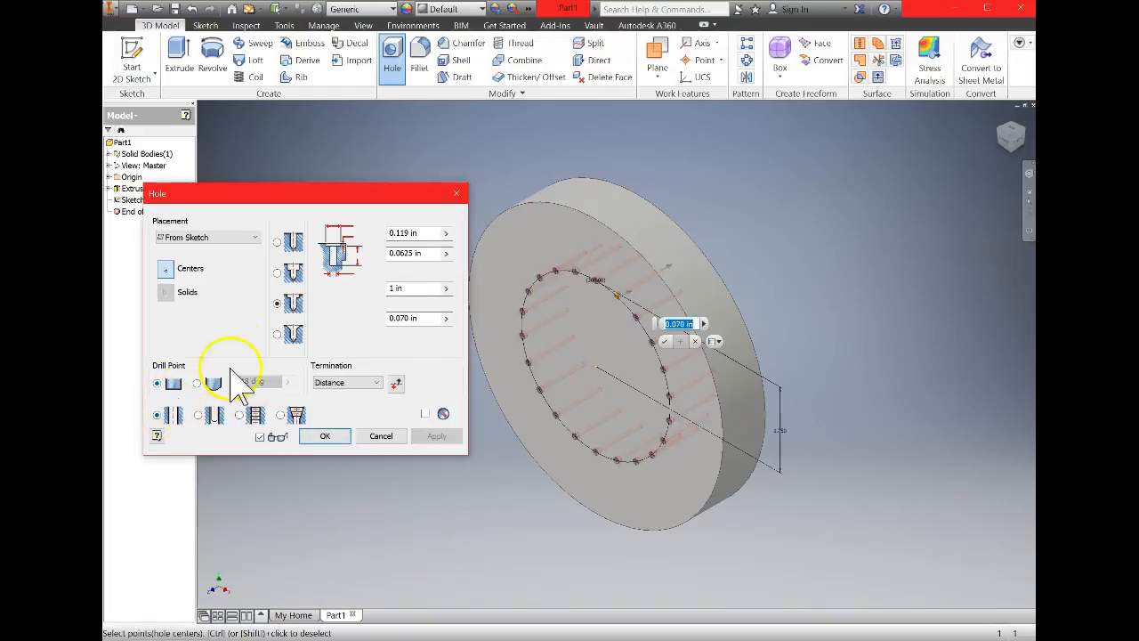
{"action": "left_click", "coordinate": [294, 242]}
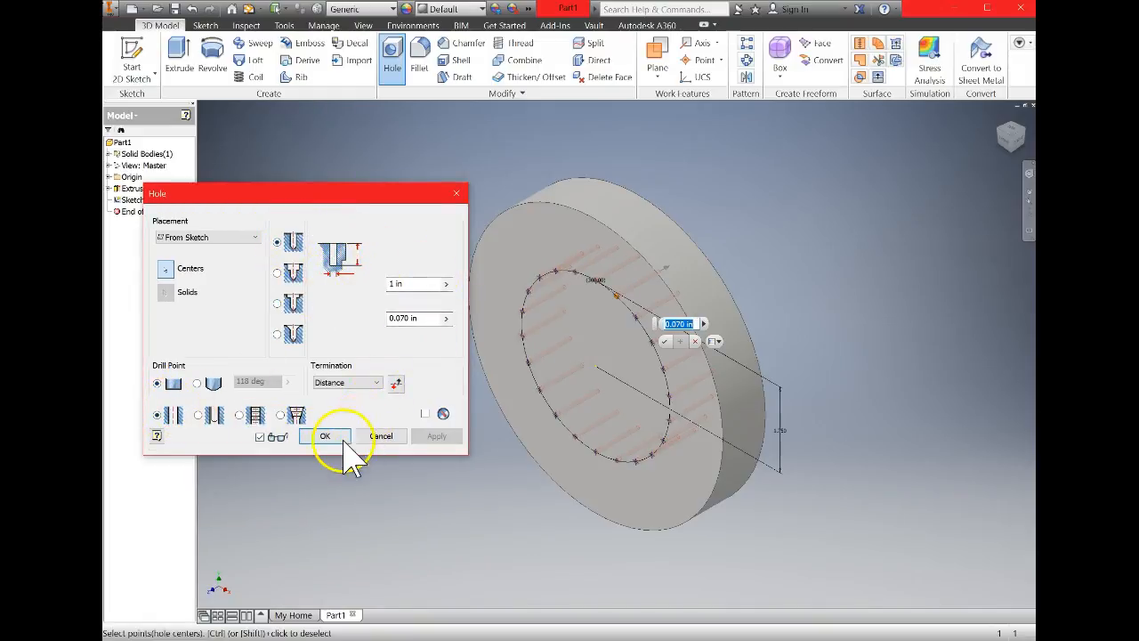
{"action": "left_click", "coordinate": [420, 318]}
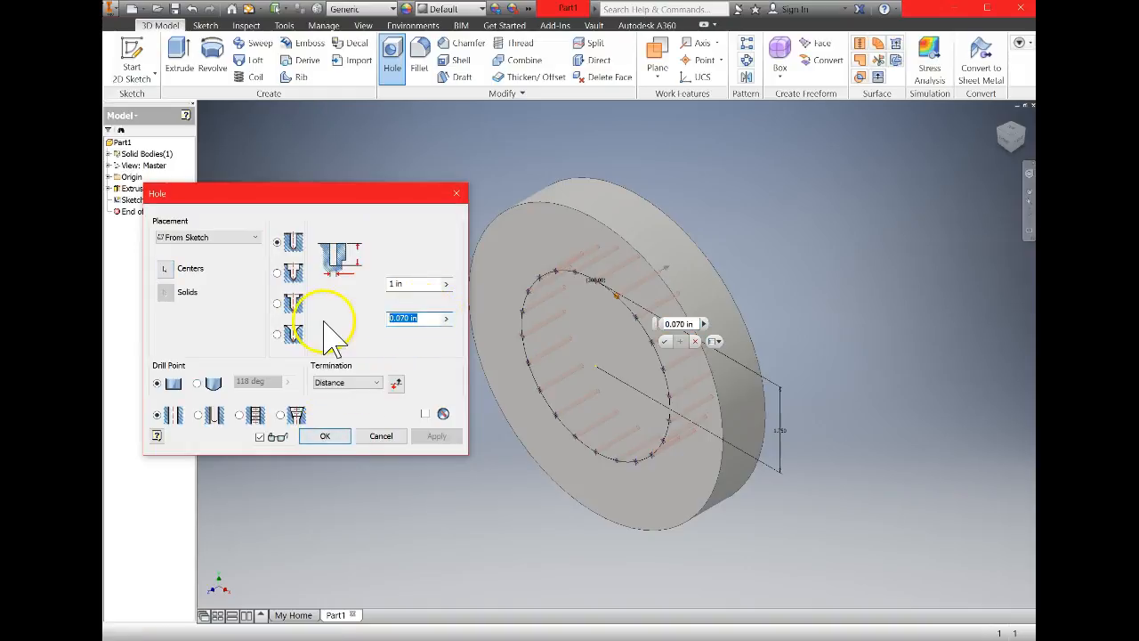
{"action": "key", "text": "BackSpace"}
{"action": "type", "text": ".2"}
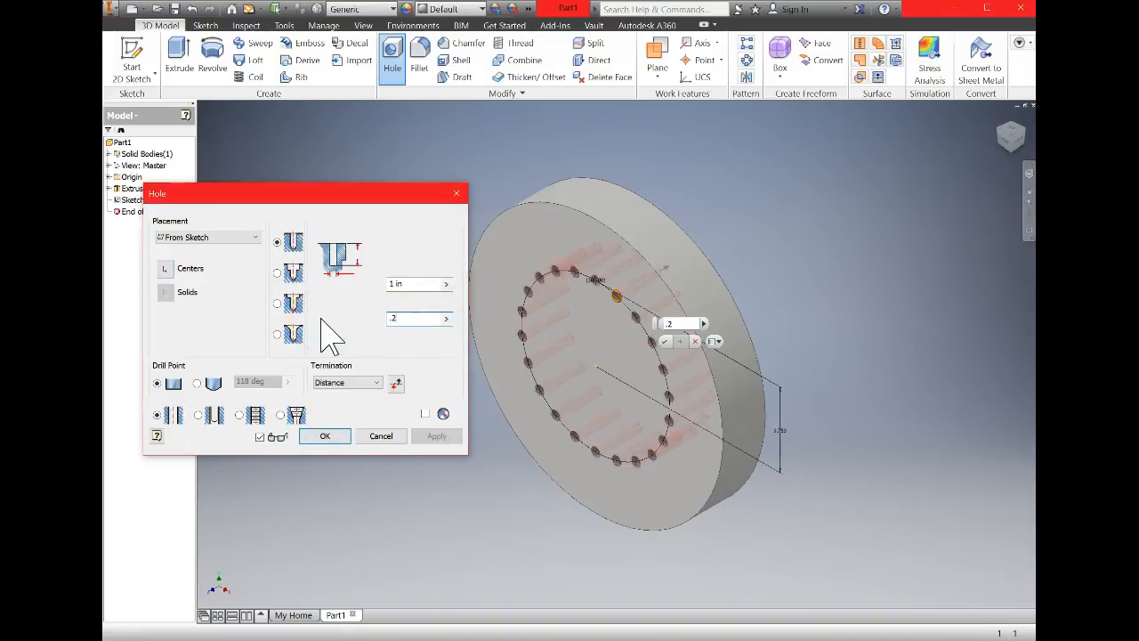
{"action": "key", "text": "Return"}
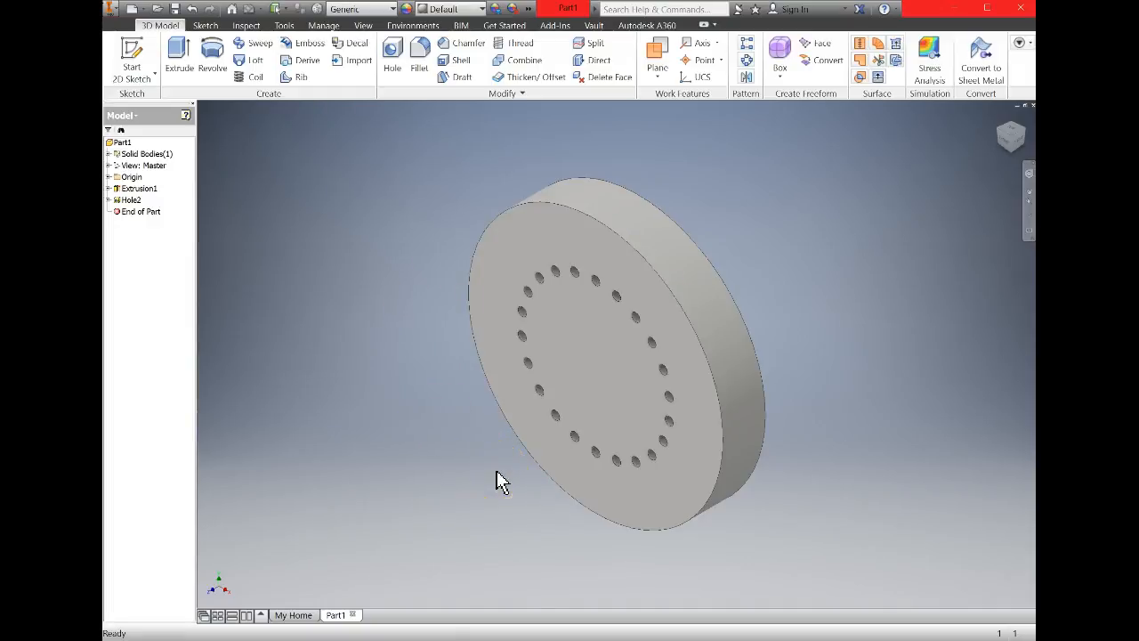
Circular-pattern the new sketch's point around the disc's centre with 6 instances over 360 degrees, and finish the sketch.
{"action": "left_click", "coordinate": [196, 576]}
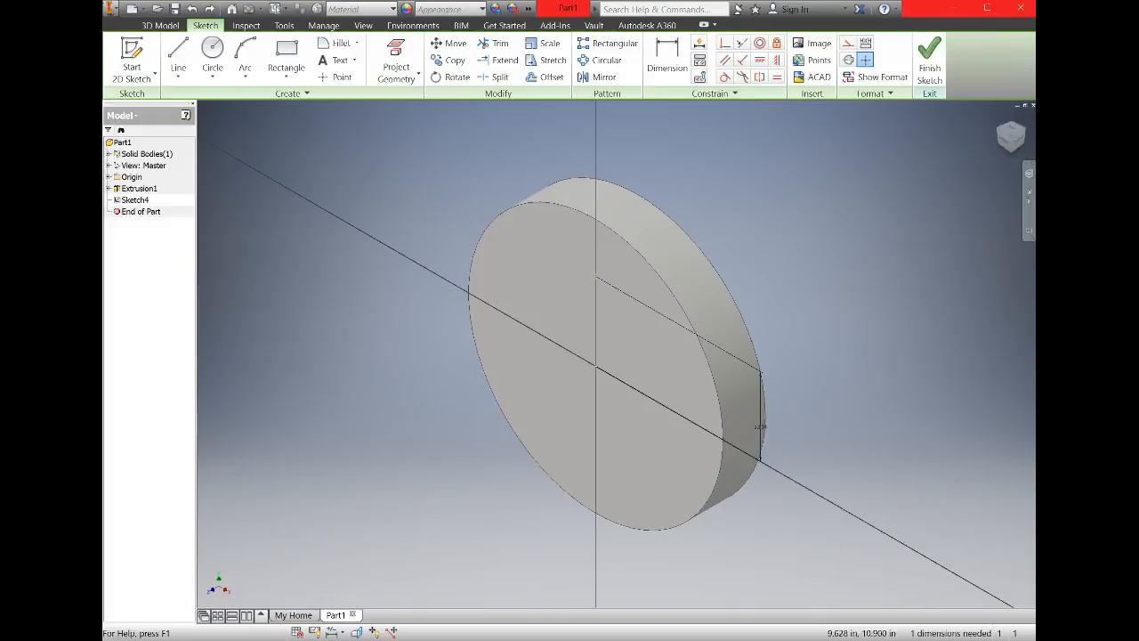
{"action": "left_click", "coordinate": [1009, 150]}
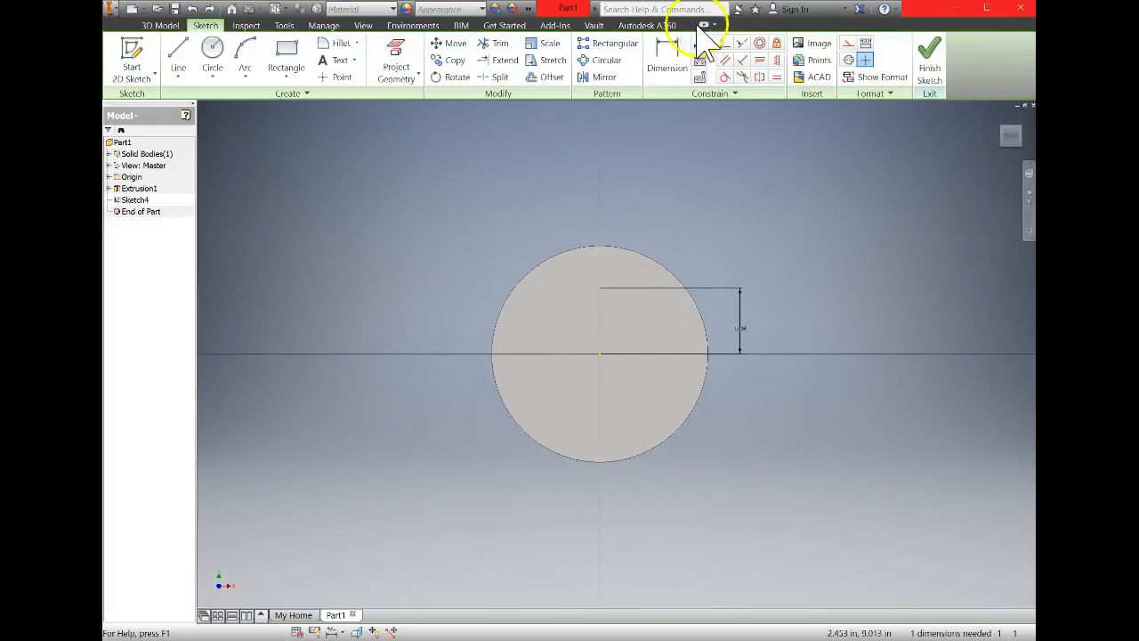
{"action": "left_click", "coordinate": [608, 61]}
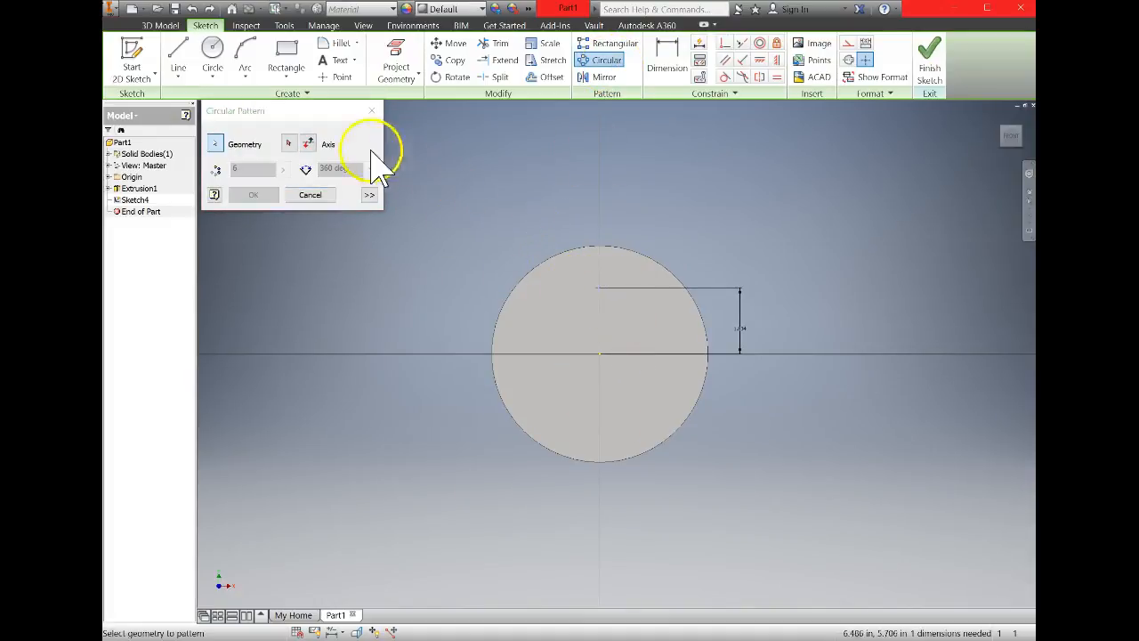
{"action": "left_click", "coordinate": [289, 143]}
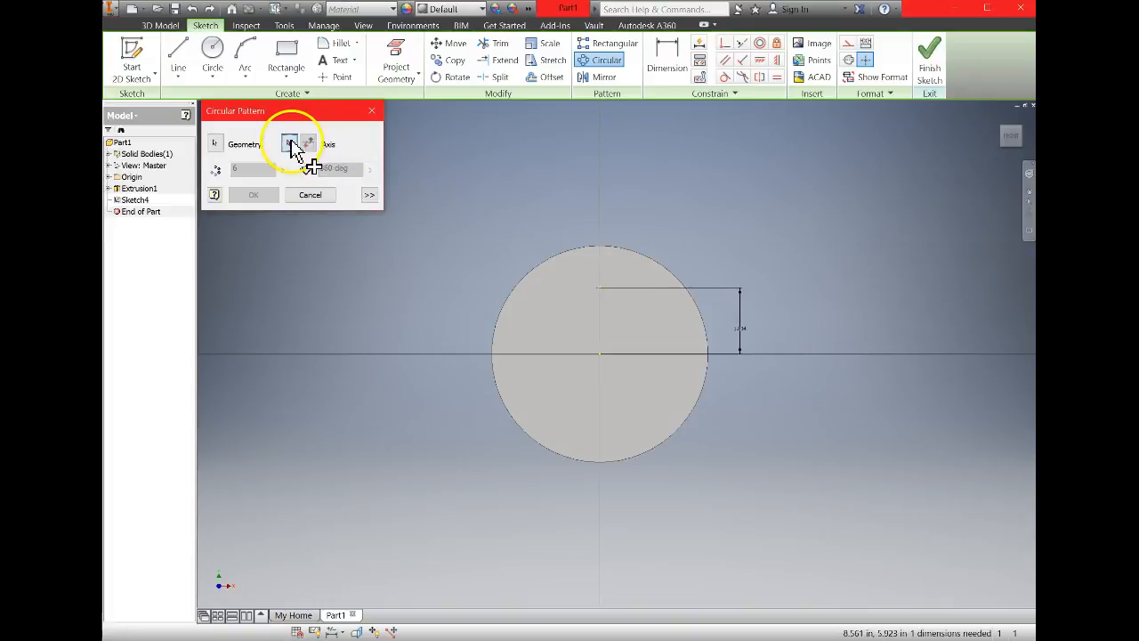
{"action": "left_click", "coordinate": [601, 356]}
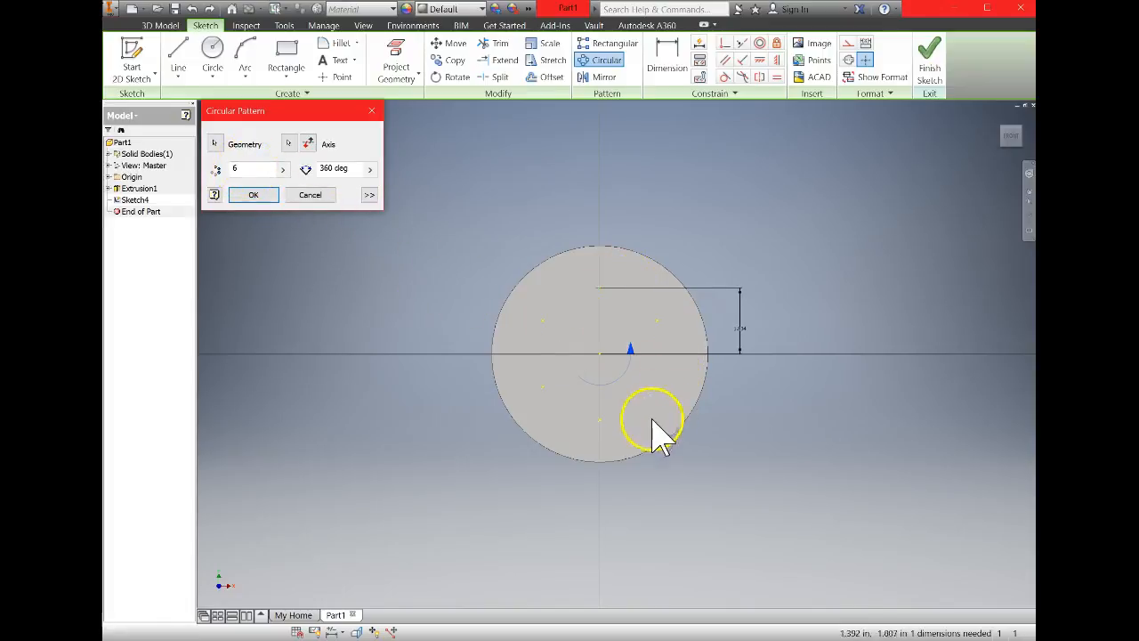
{"action": "left_click", "coordinate": [259, 194]}
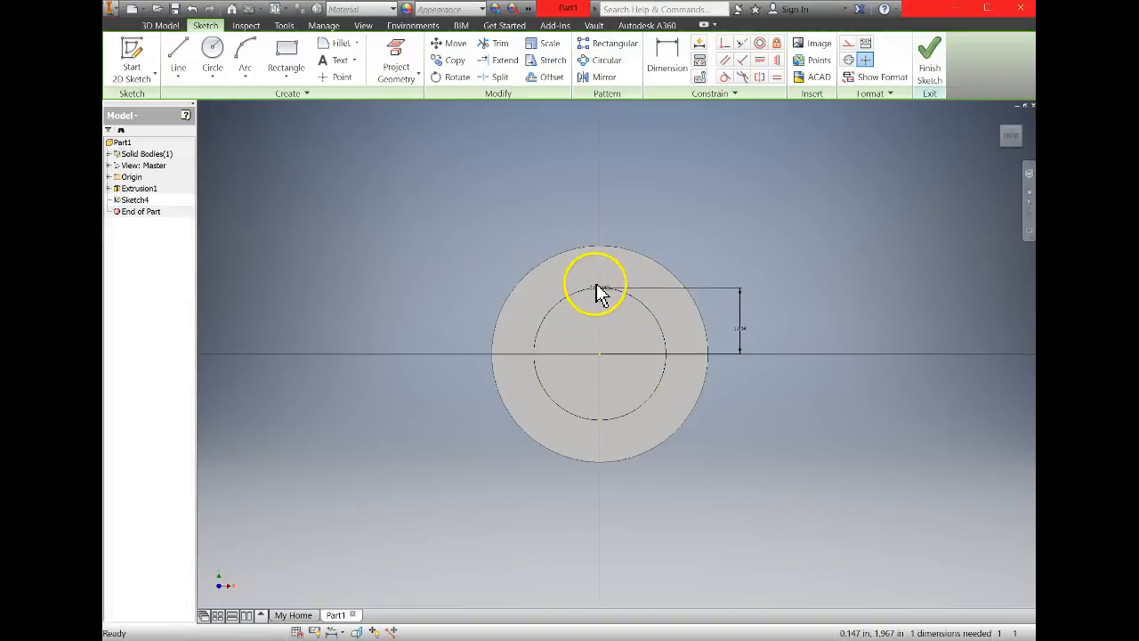
{"action": "left_click", "coordinate": [930, 64]}
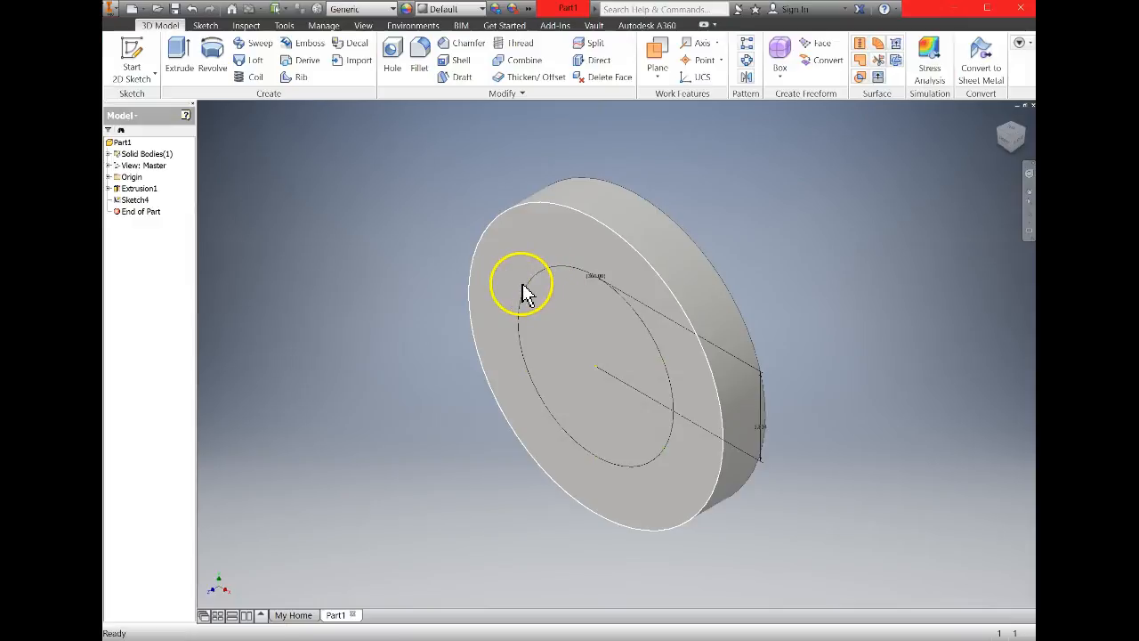
Create a 0.2 in spotface hole, 1 in deep, with a 0.75 in by 0.0625 in spotface, at one pattern point near the disc's edge.
{"action": "scroll", "coordinate": [530, 294], "scroll_direction": "up", "scroll_amount": 3}
{"action": "scroll", "coordinate": [533, 294], "scroll_direction": "down", "scroll_amount": 5}
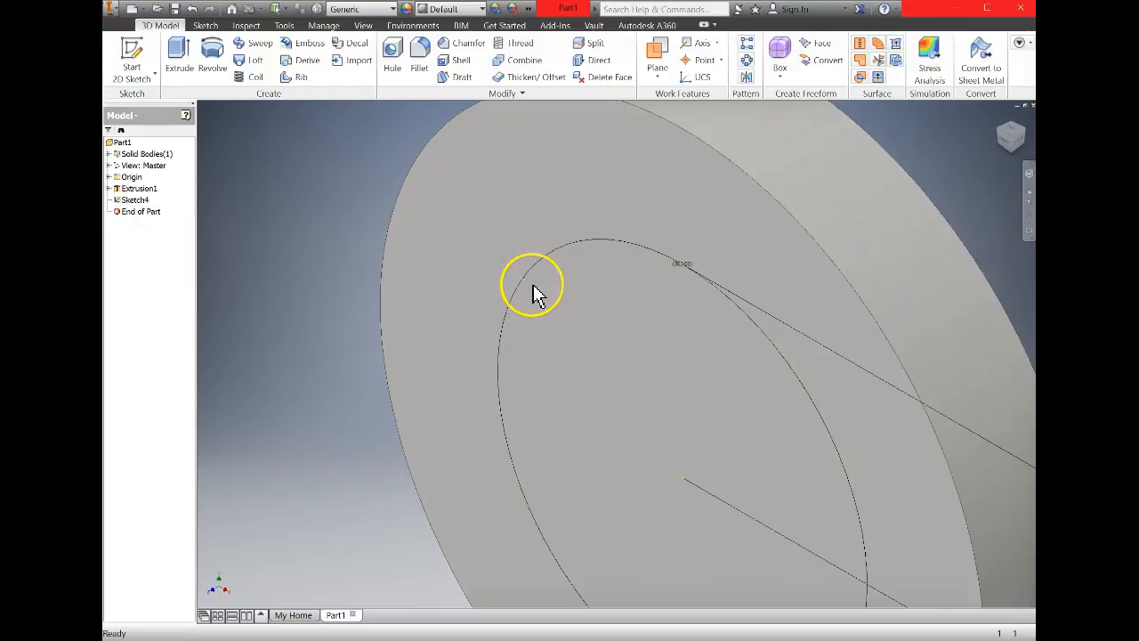
{"action": "scroll", "coordinate": [535, 295], "scroll_direction": "up", "scroll_amount": 2}
{"action": "left_click", "coordinate": [528, 286]}
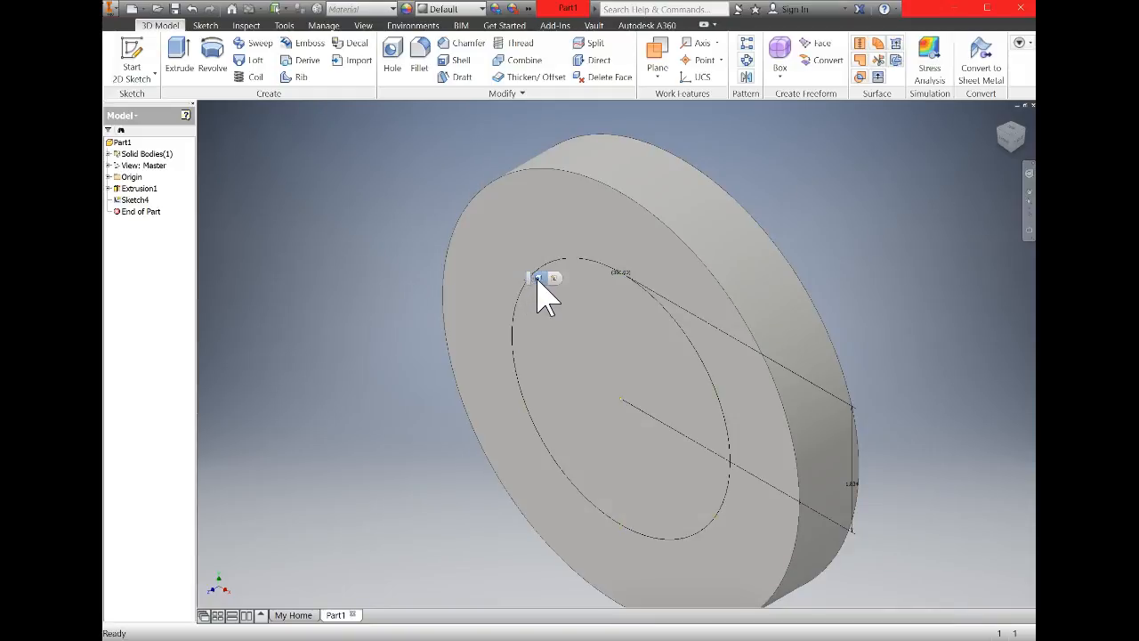
{"action": "key", "text": "h"}
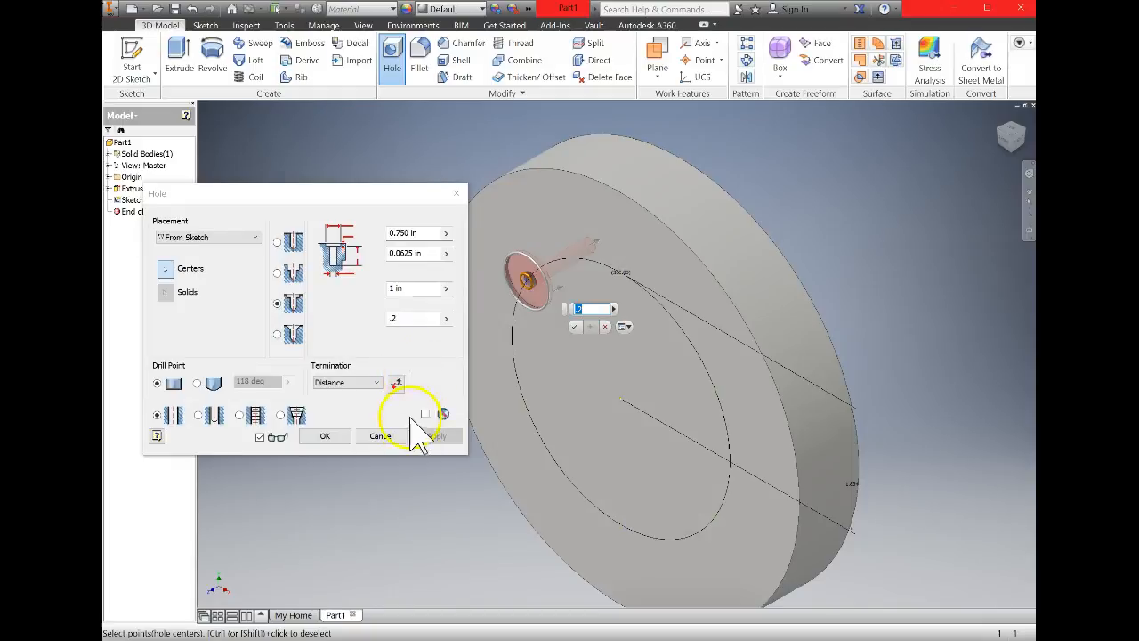
{"action": "left_click", "coordinate": [336, 434]}
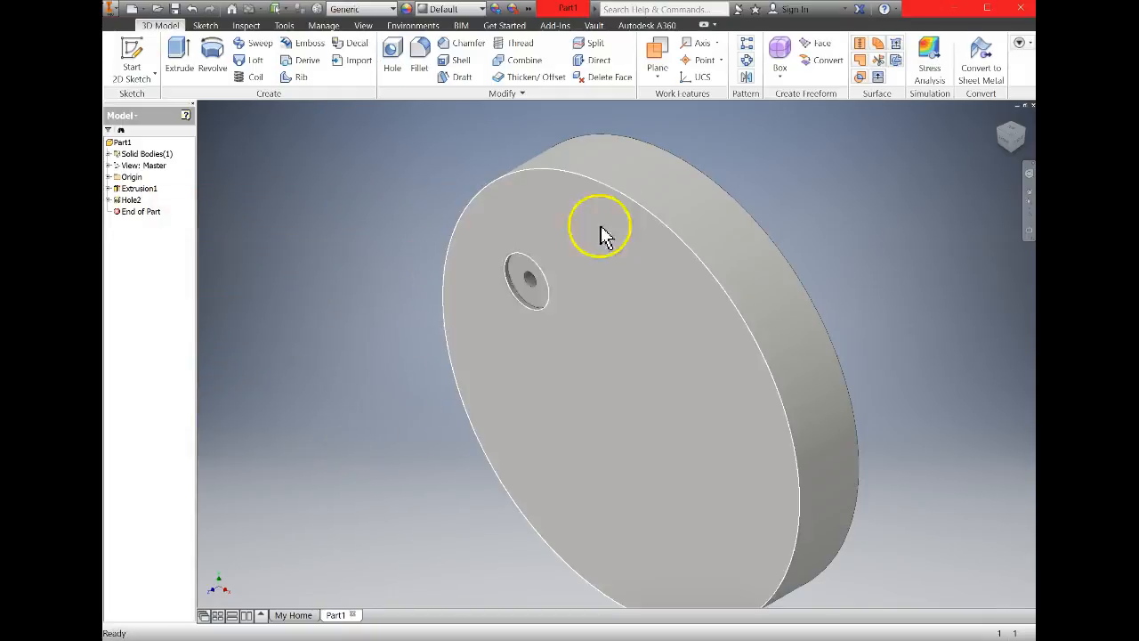
Review the settings of the spotface hole feature.
{"action": "left_click", "coordinate": [124, 201]}
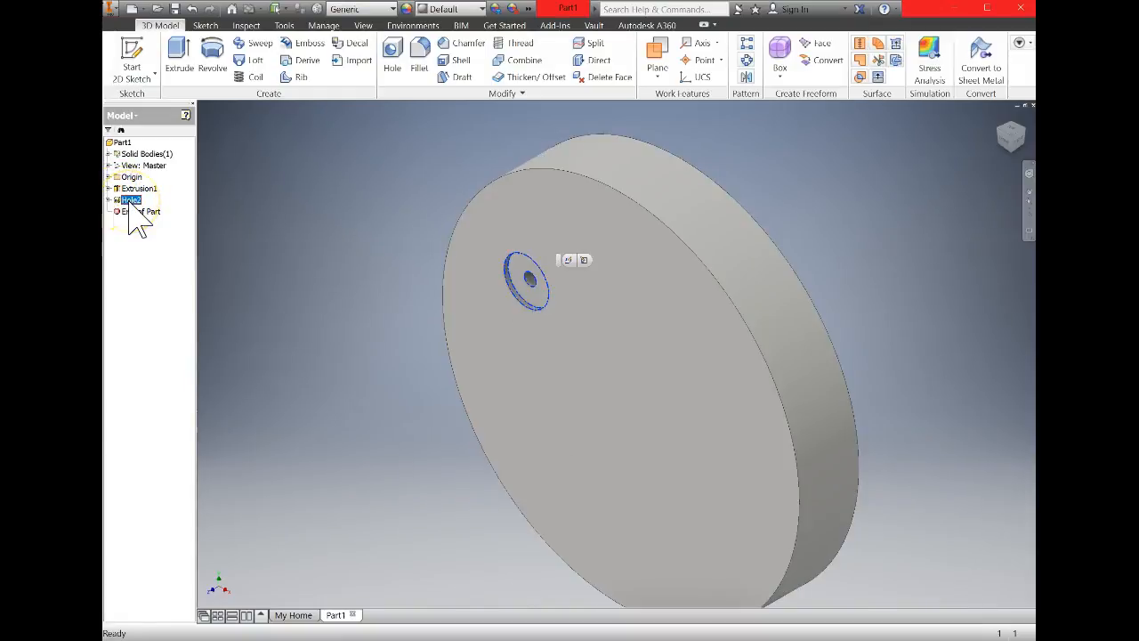
{"action": "double_click", "coordinate": [122, 203]}
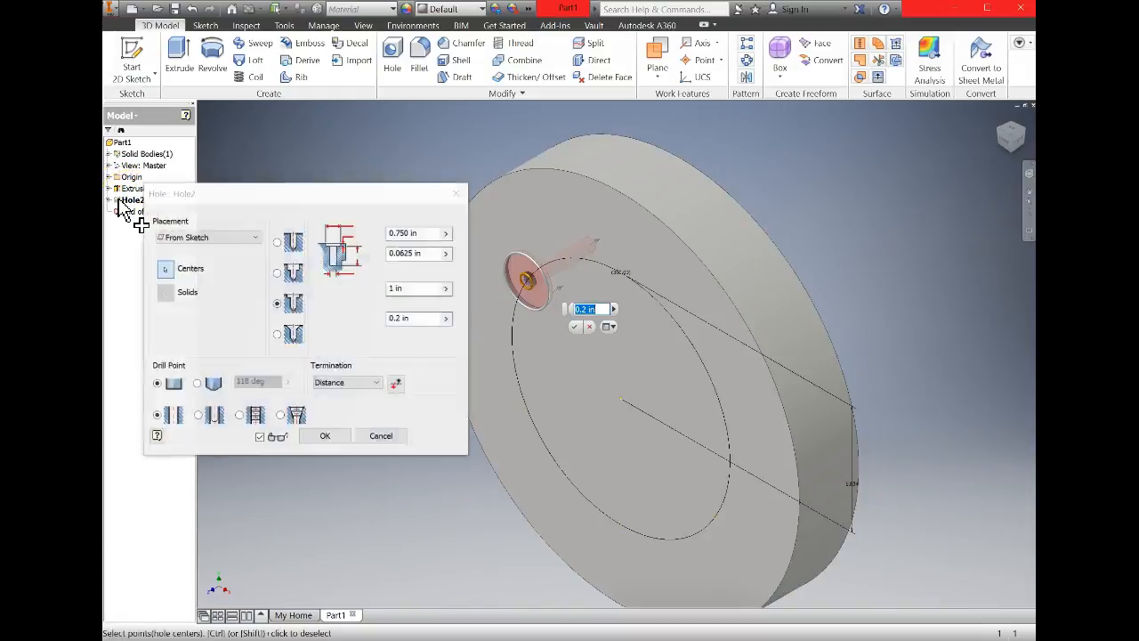
{"action": "left_click", "coordinate": [339, 436]}
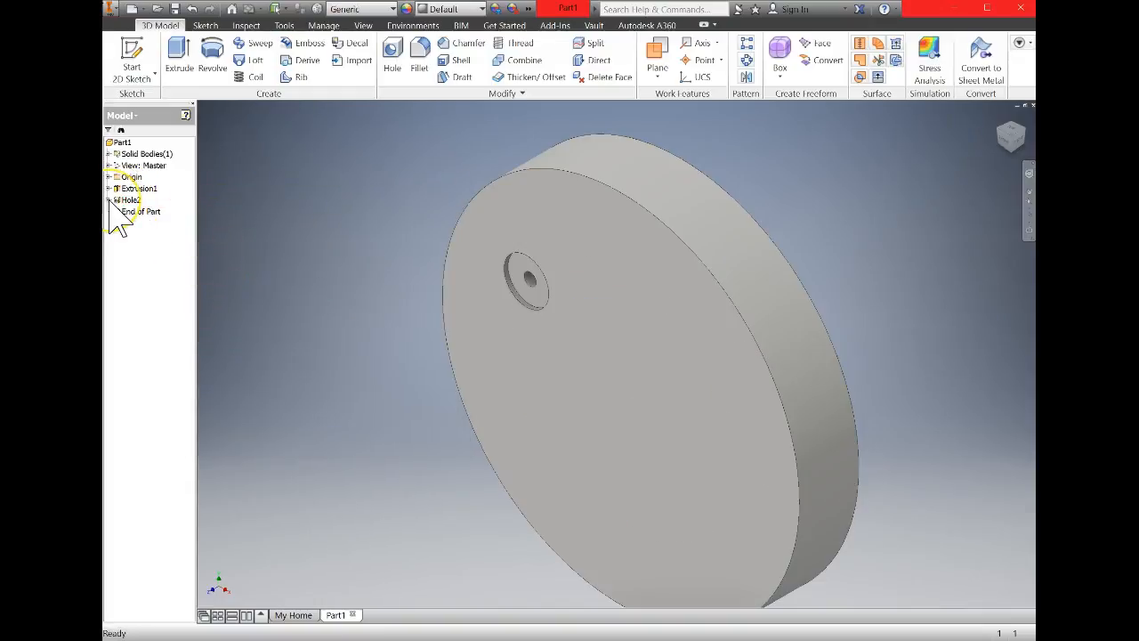
Share Sketch4 from under the spotface hole feature so its remaining pattern points can be reused.
{"action": "left_click", "coordinate": [142, 211]}
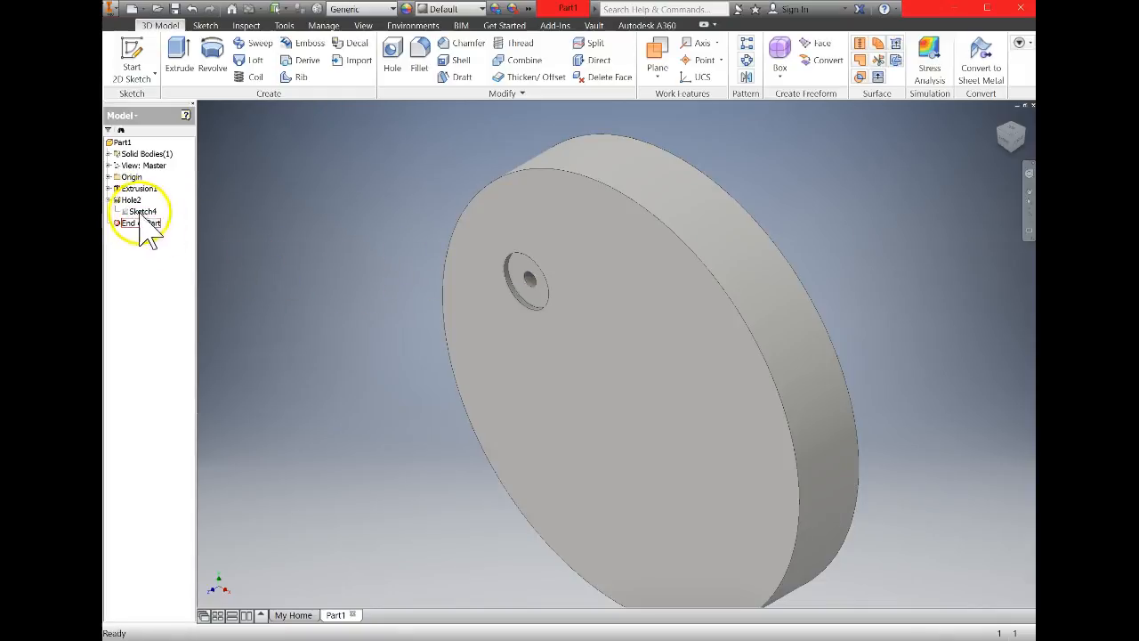
{"action": "left_click", "coordinate": [150, 216]}
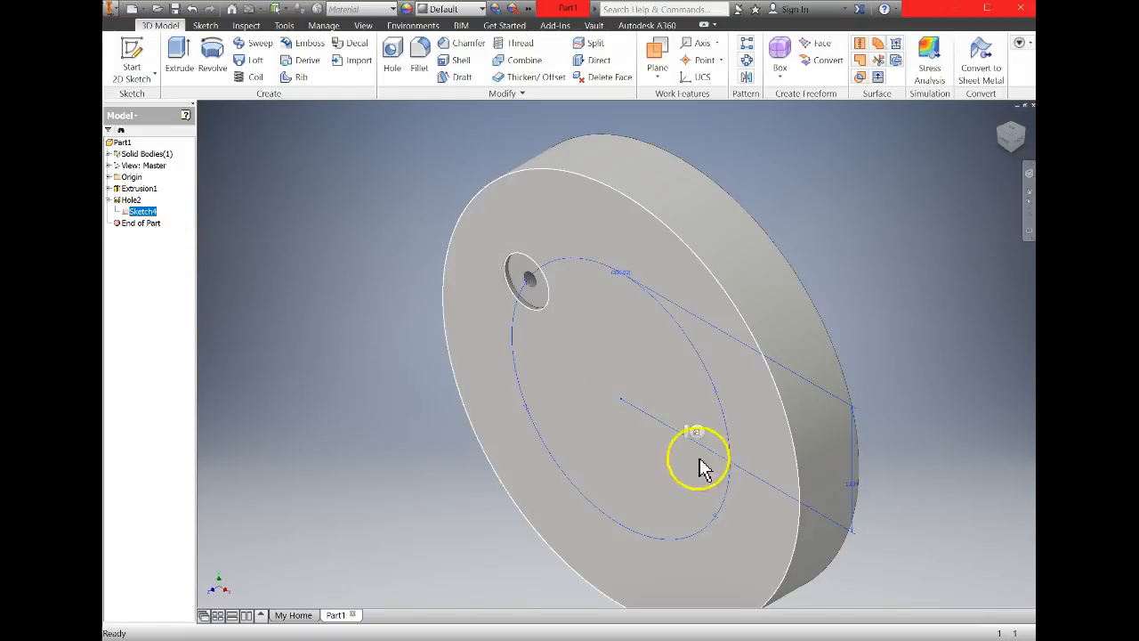
{"action": "left_click", "coordinate": [717, 517]}
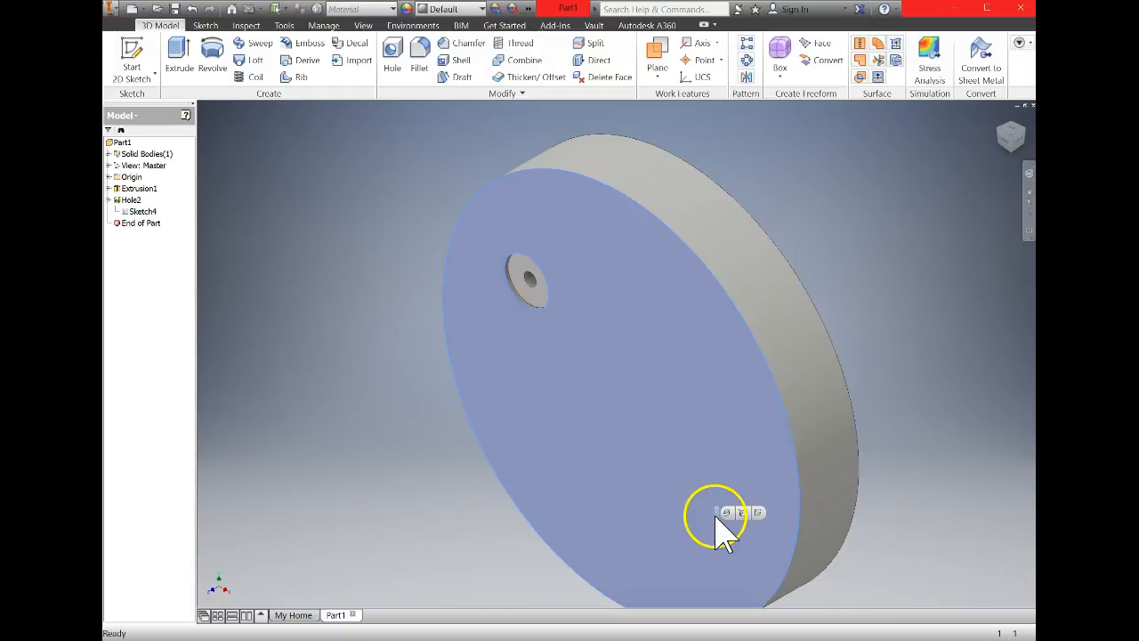
{"action": "left_click", "coordinate": [144, 212]}
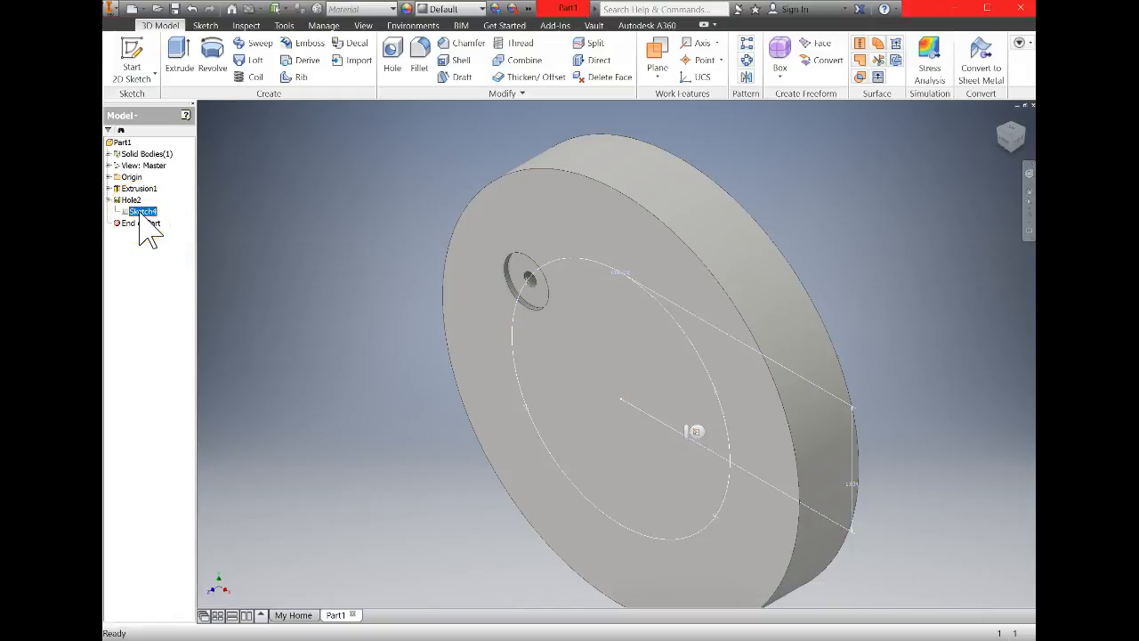
{"action": "right_click", "coordinate": [145, 228]}
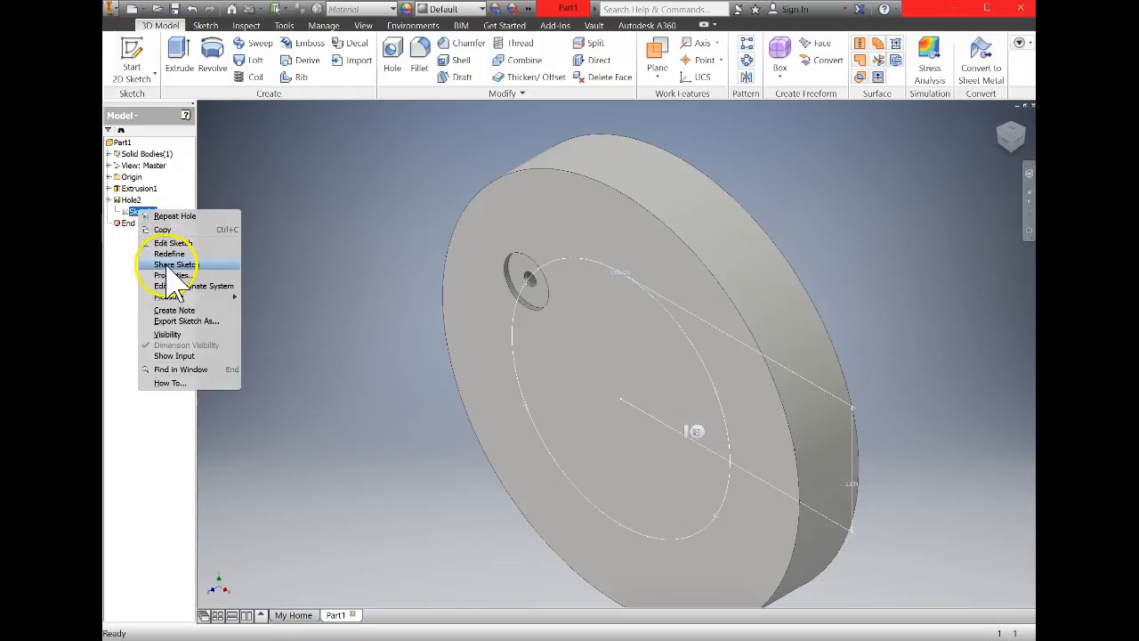
{"action": "left_click", "coordinate": [169, 265]}
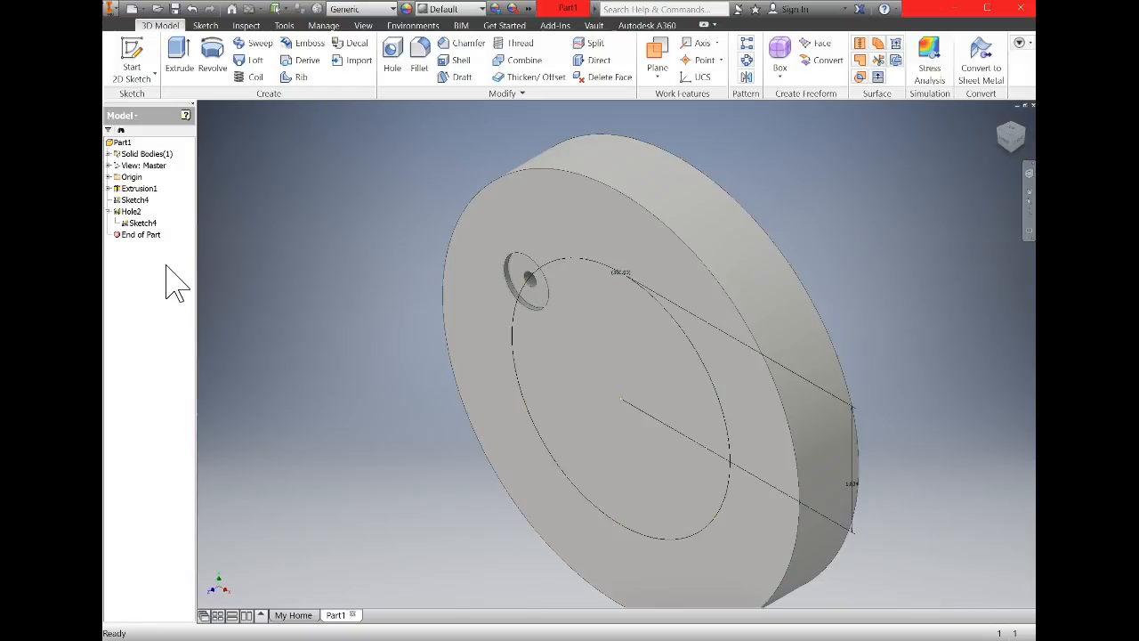
Create a 0.2 in counterbore hole, 1 in deep, with a 0.375 in by 0.25 in counterbore, at the pattern point below the spotface hole.
{"action": "left_click", "coordinate": [136, 204]}
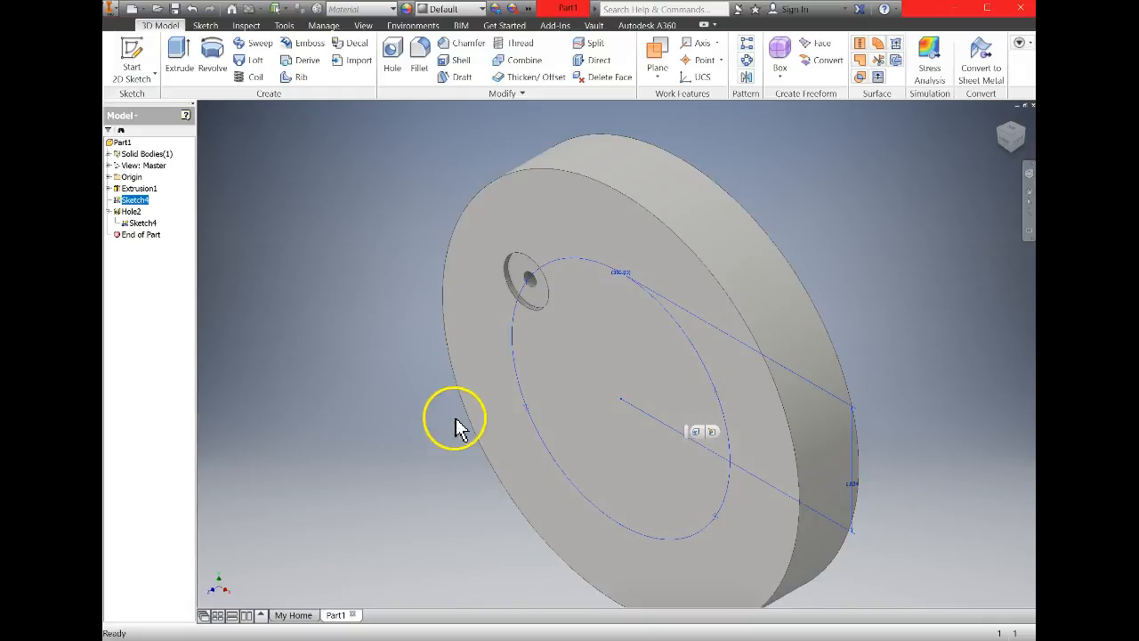
{"action": "left_click", "coordinate": [527, 418]}
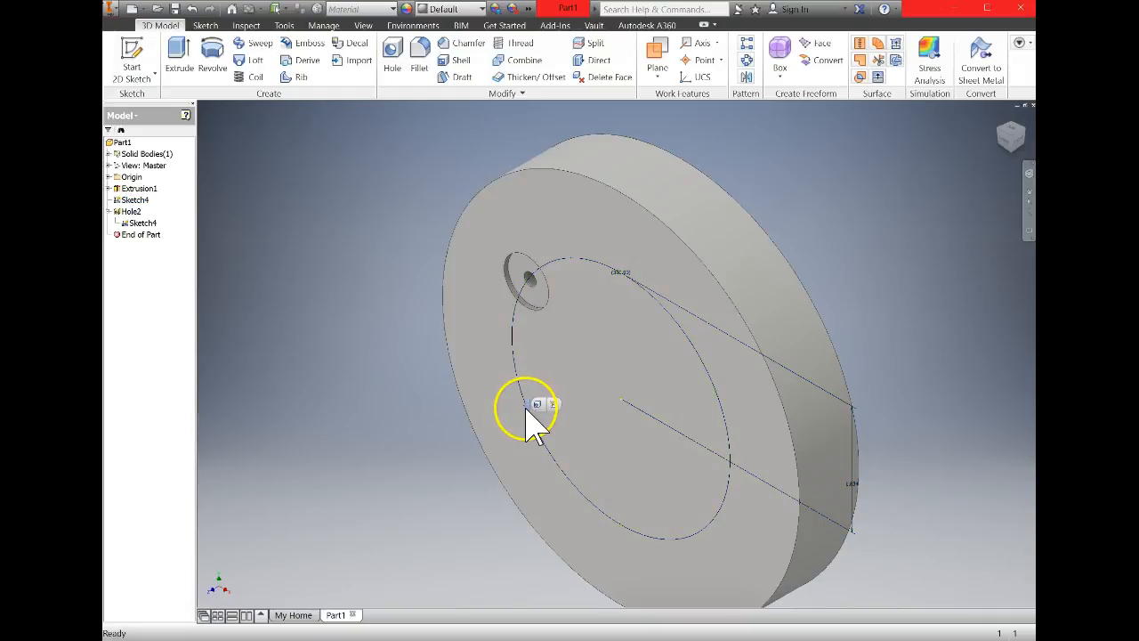
{"action": "left_click", "coordinate": [538, 404]}
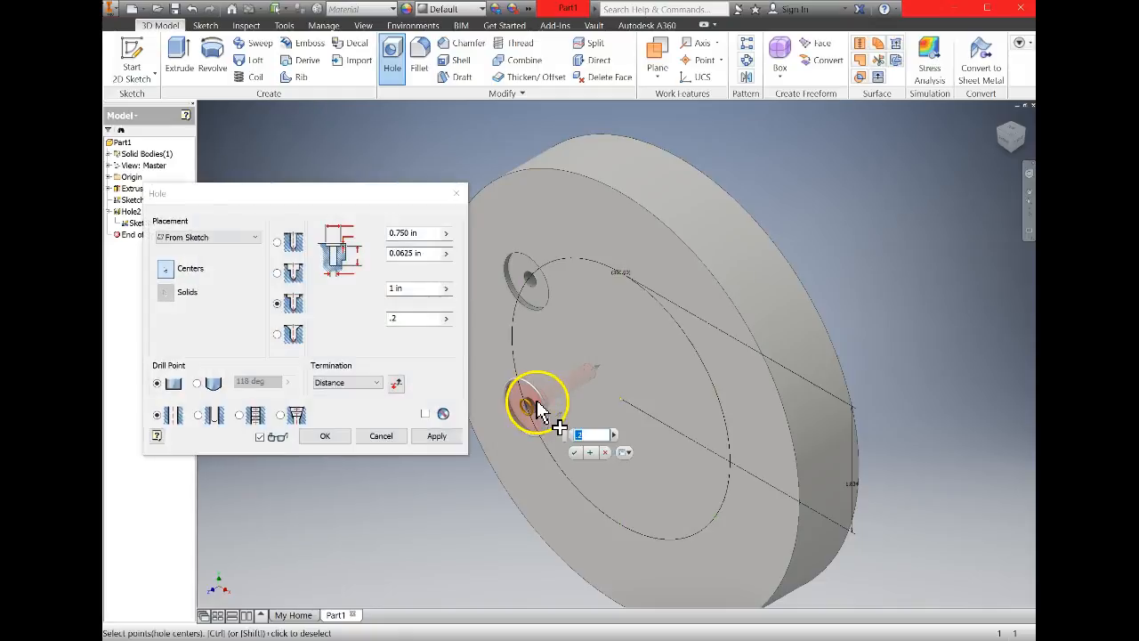
{"action": "left_click", "coordinate": [293, 271]}
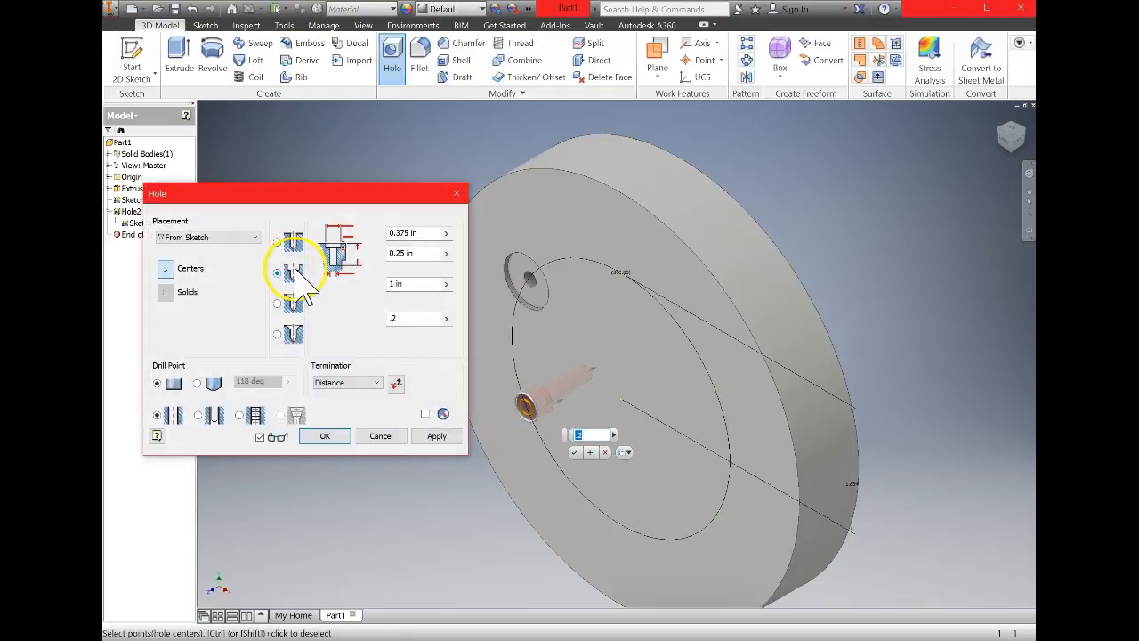
{"action": "left_click", "coordinate": [325, 436]}
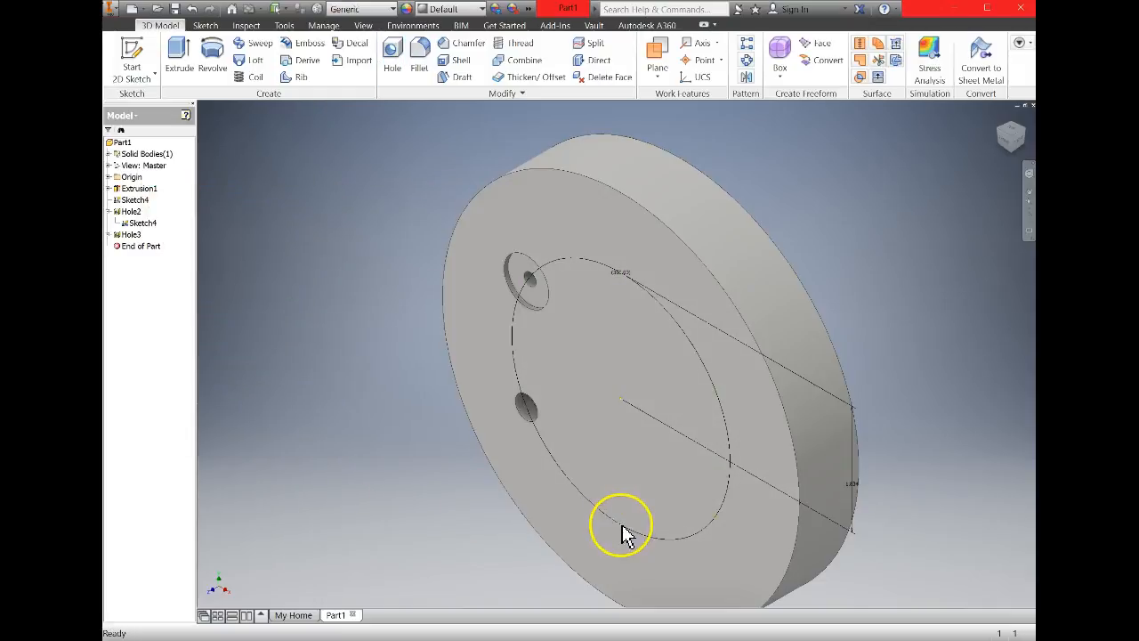
Create a 0.2 in simple drilled hole, 1 in deep, at the next pattern point below the counterbore hole.
{"action": "left_click", "coordinate": [623, 532]}
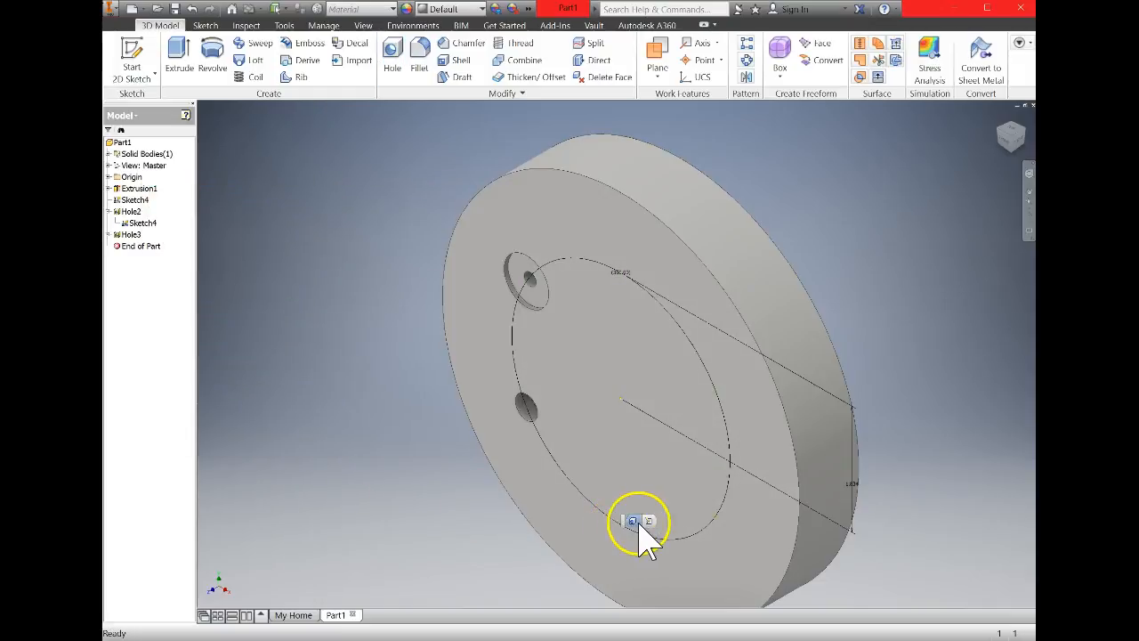
{"action": "left_click", "coordinate": [632, 521]}
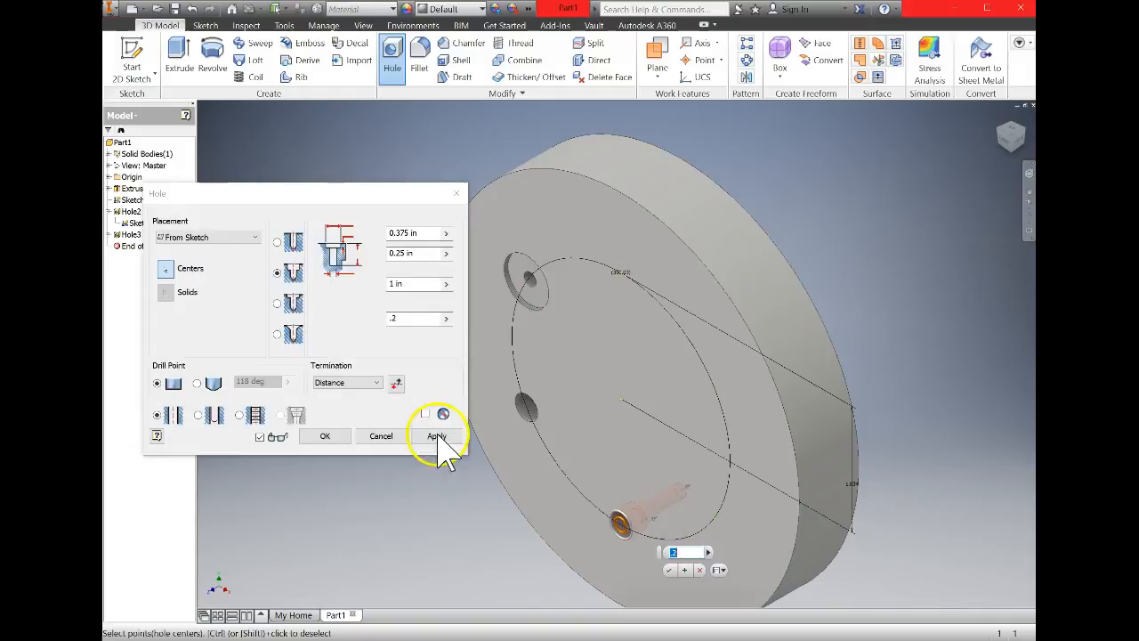
{"action": "left_click", "coordinate": [294, 242]}
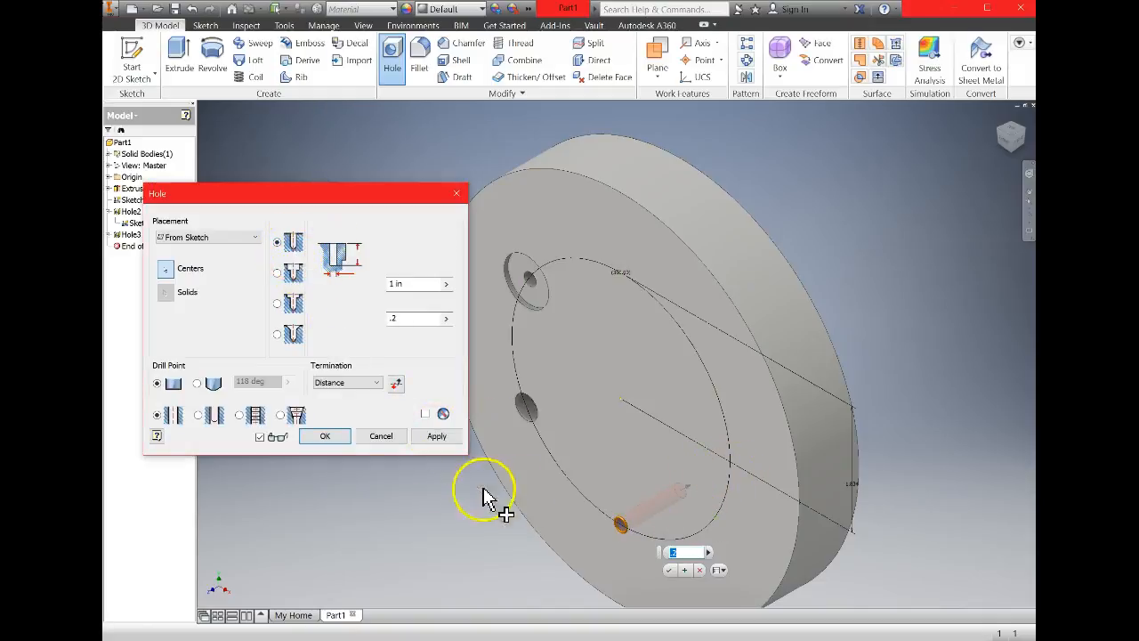
{"action": "left_click", "coordinate": [326, 435]}
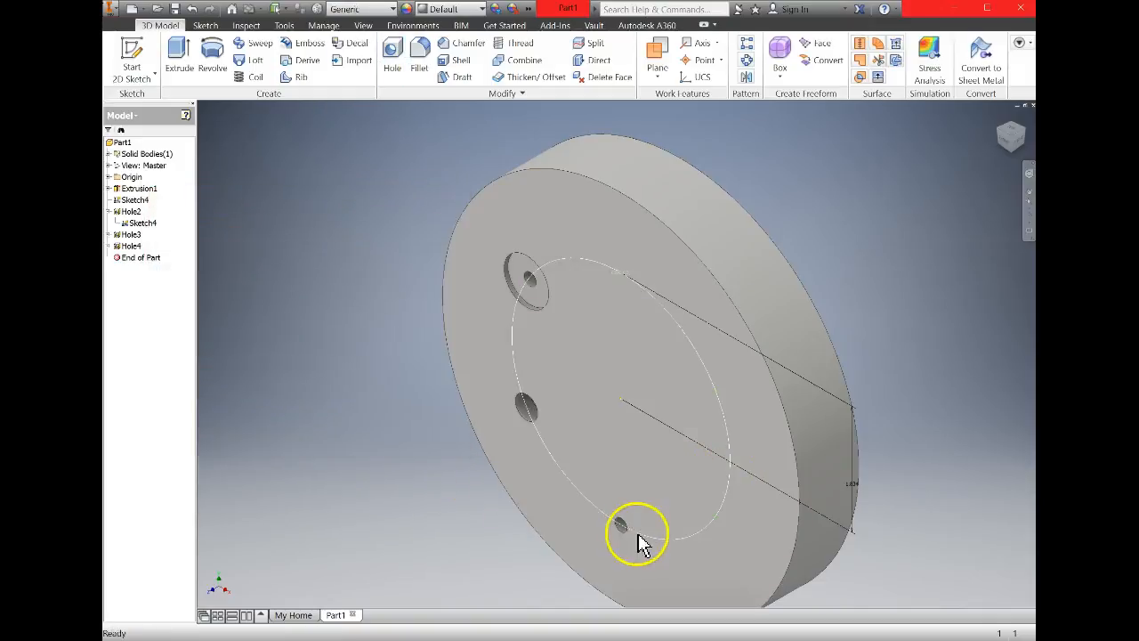
Create a 0.2 in countersink hole, 1 in deep, with a 0.375 in, 82-degree countersink, at the pattern point beside the simple hole.
{"action": "left_click", "coordinate": [727, 525]}
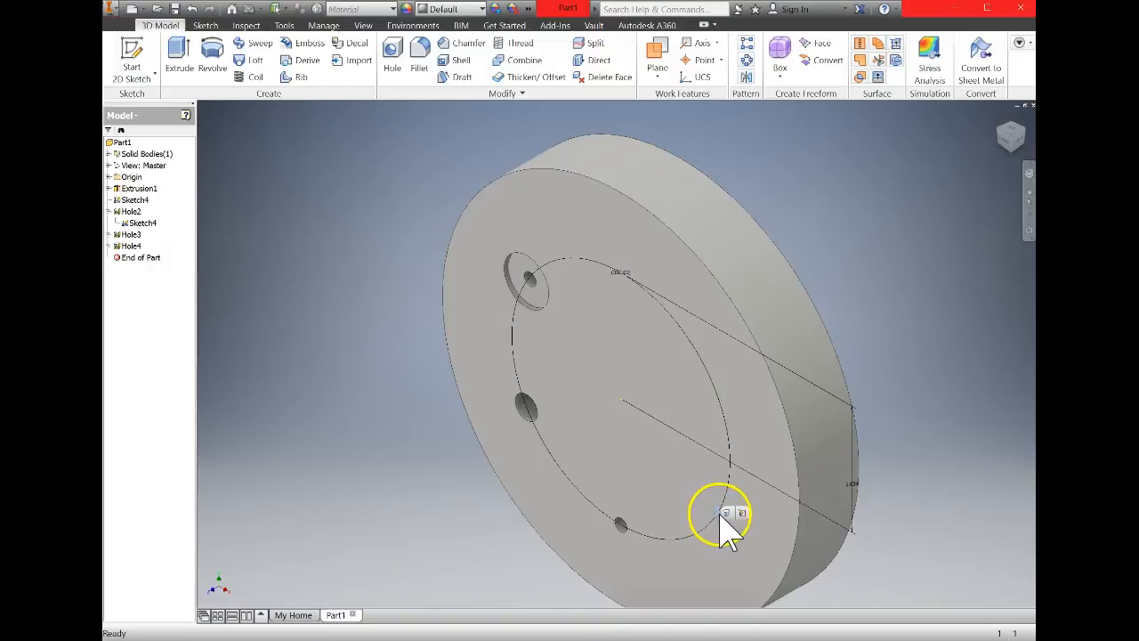
{"action": "left_click", "coordinate": [726, 513]}
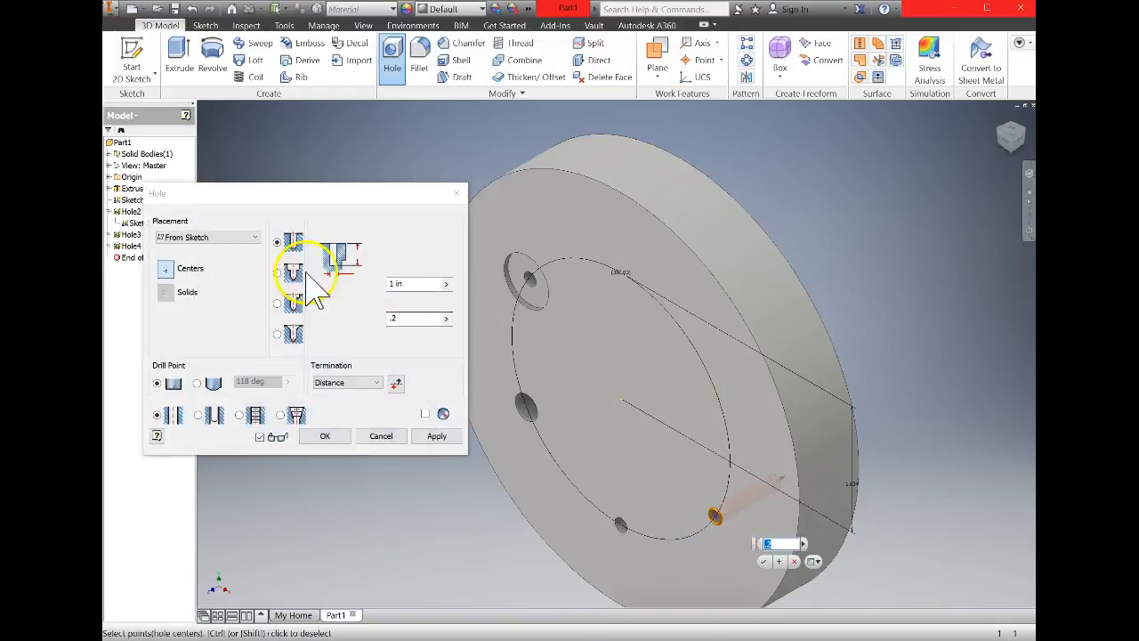
{"action": "left_click", "coordinate": [294, 331]}
{"action": "left_click", "coordinate": [325, 435]}
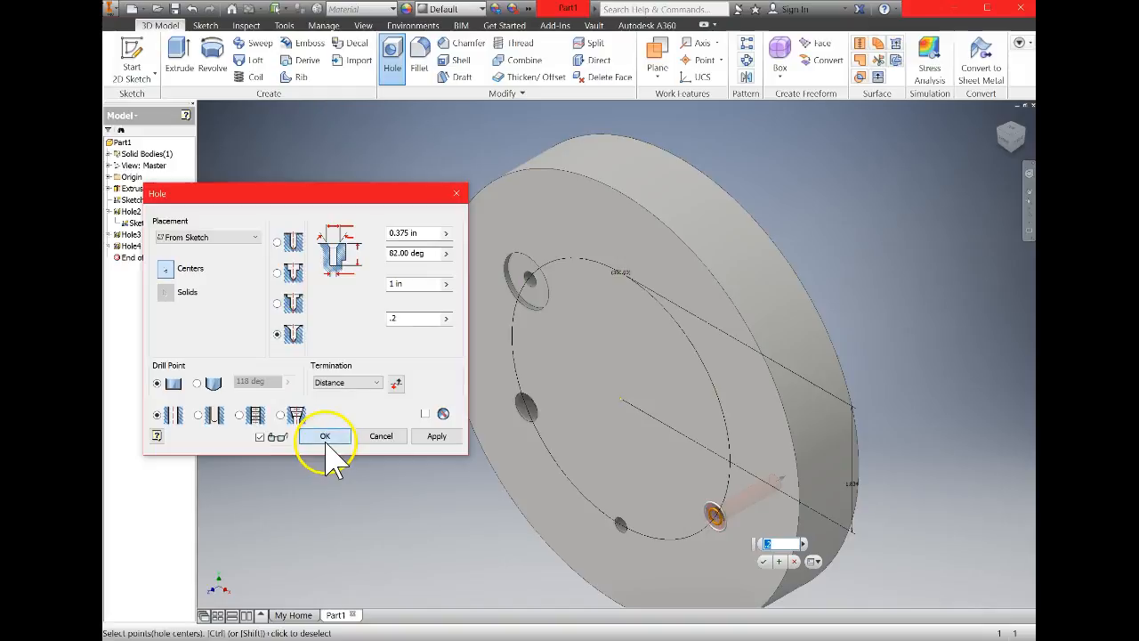